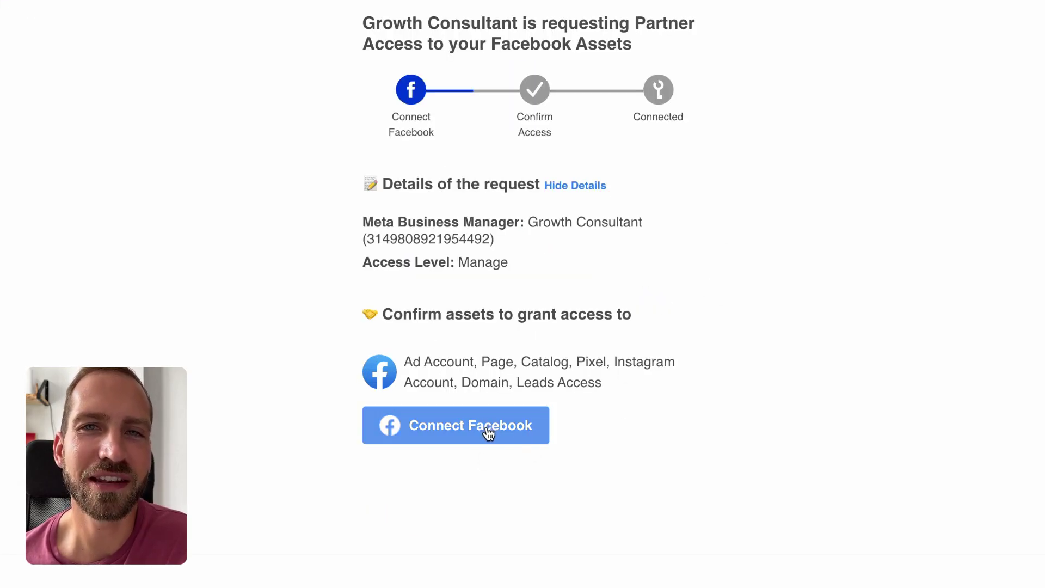
- Connect Facebook to Leadsie and approve access by continuing as the signed-in user
{"action": "left_click", "coordinate": [486, 434]}
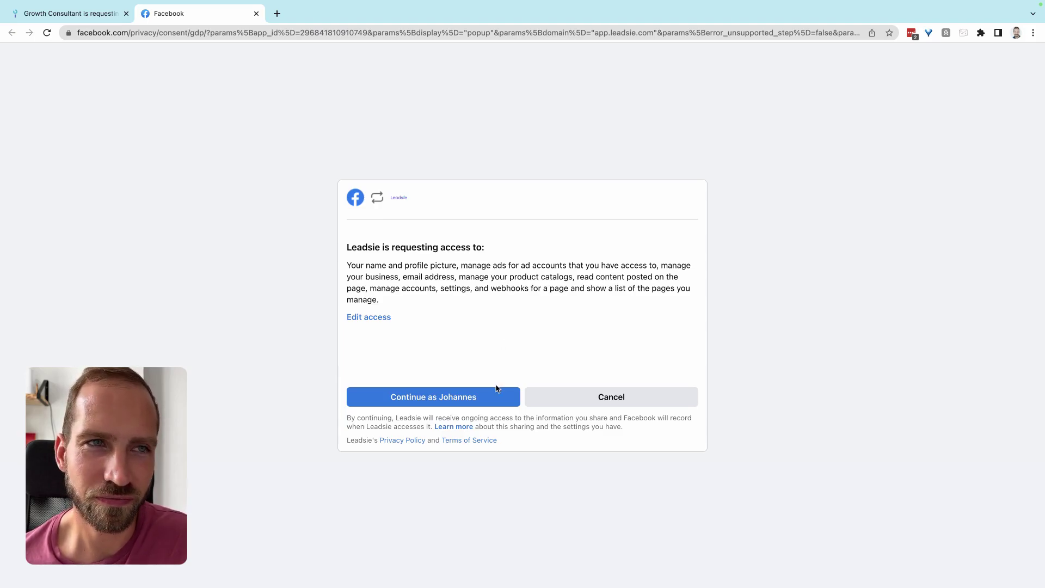
{"action": "left_click", "coordinate": [447, 401]}
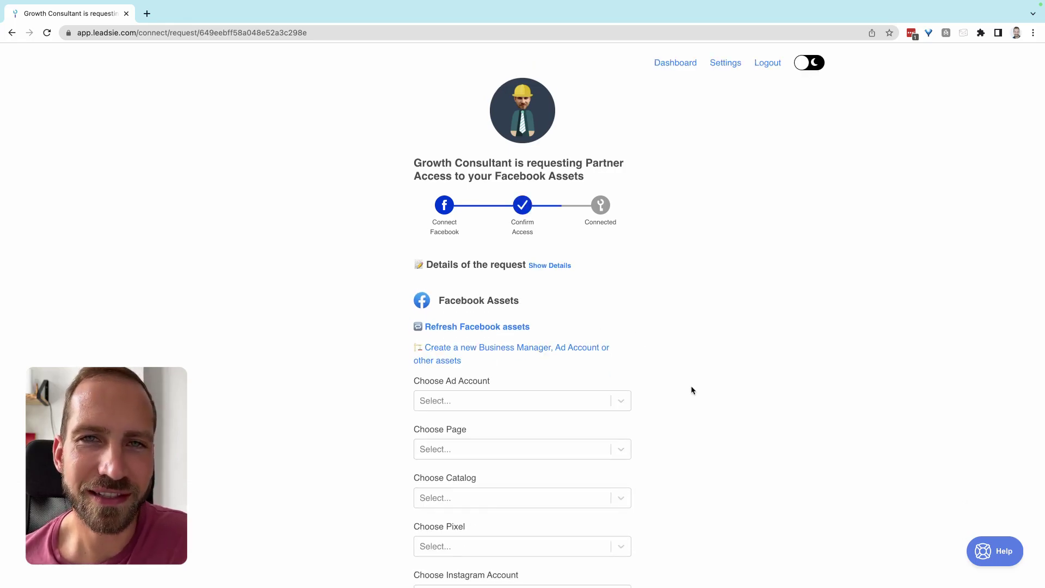
- Select Leadsie as both the ad account and the page
{"action": "scroll", "coordinate": [690, 390], "scroll_direction": "down", "scroll_amount": 3}
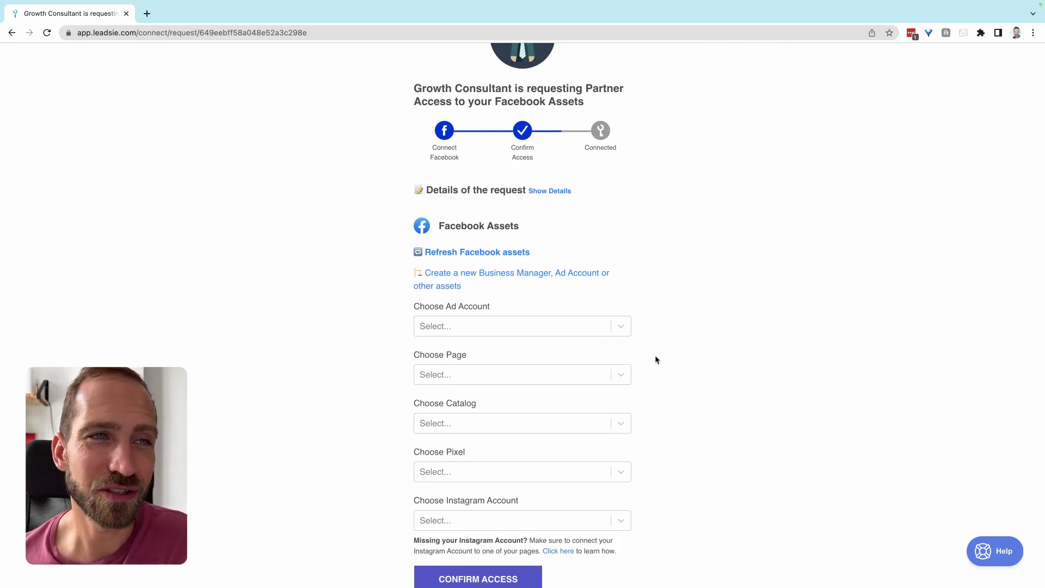
{"action": "scroll", "coordinate": [653, 352], "scroll_direction": "down", "scroll_amount": 1}
{"action": "scroll", "coordinate": [655, 330], "scroll_direction": "down", "scroll_amount": 1}
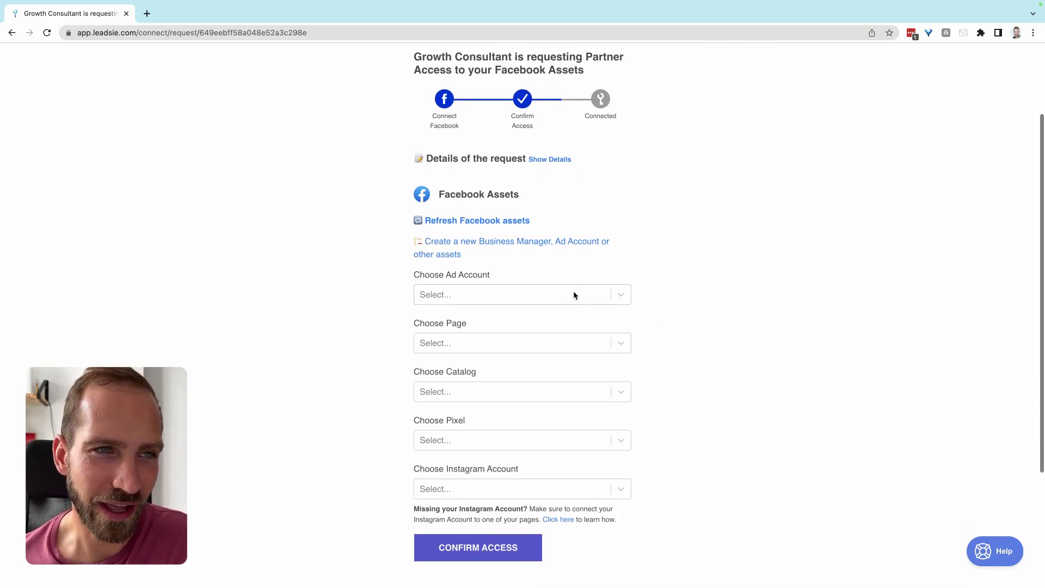
{"action": "left_click", "coordinate": [528, 296]}
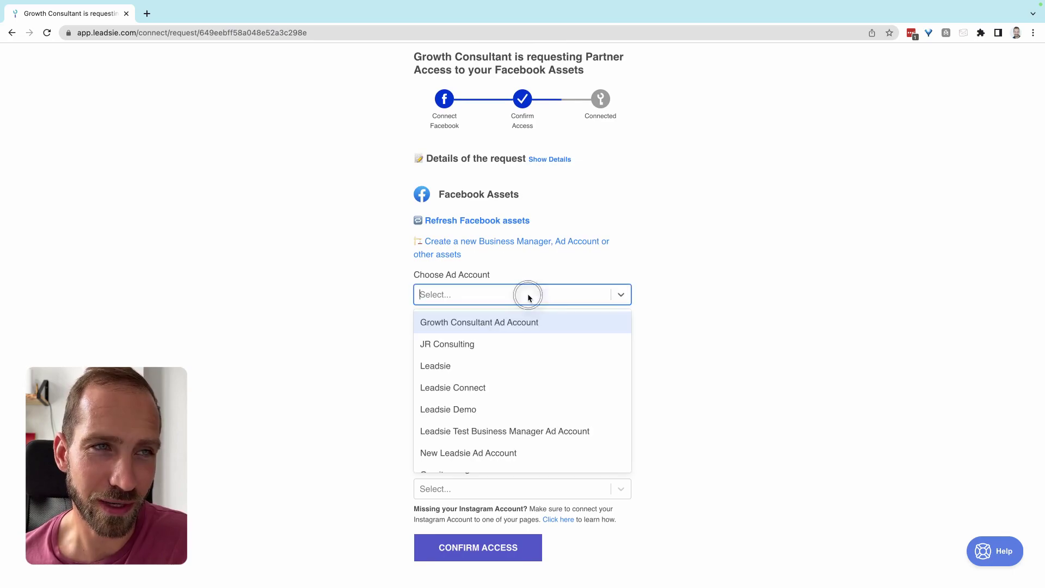
{"action": "left_click", "coordinate": [469, 365]}
{"action": "left_click", "coordinate": [489, 342]}
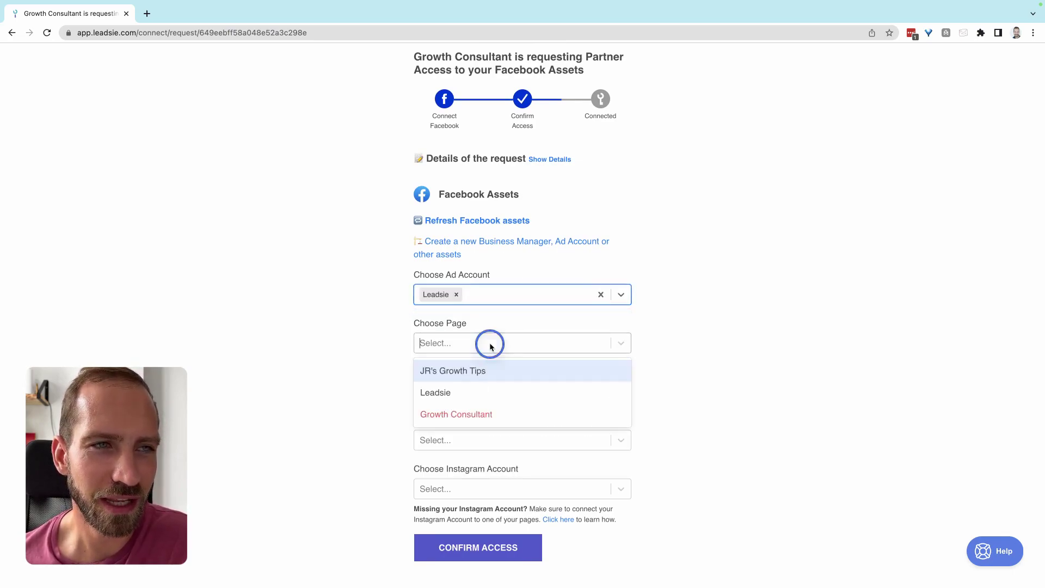
{"action": "left_click", "coordinate": [450, 393]}
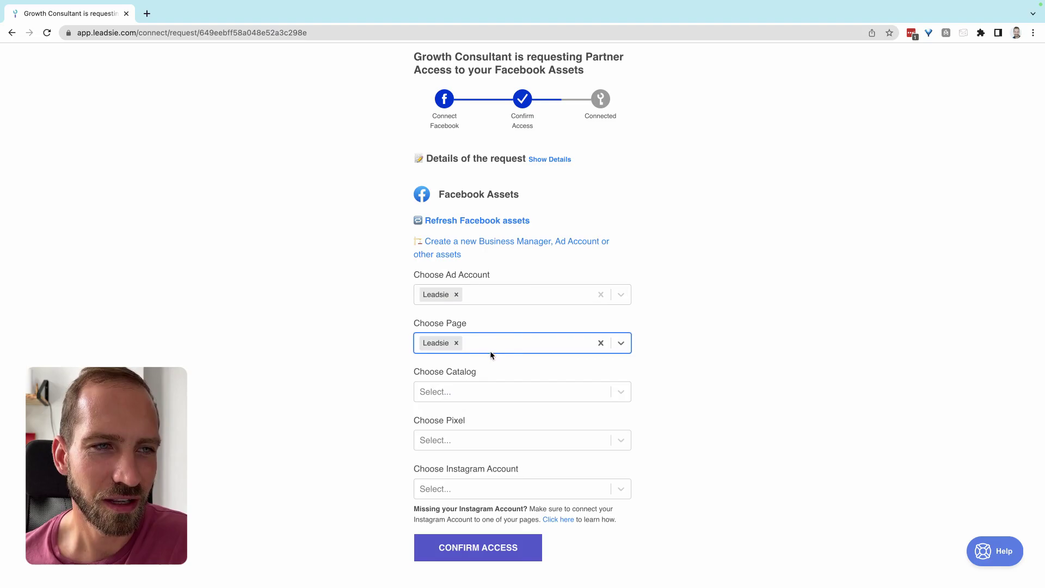
- Choose the Consultancy catalog, Leadsie Website Pixel and the leadsie Instagram account
{"action": "left_click", "coordinate": [478, 397]}
{"action": "left_click", "coordinate": [479, 422]}
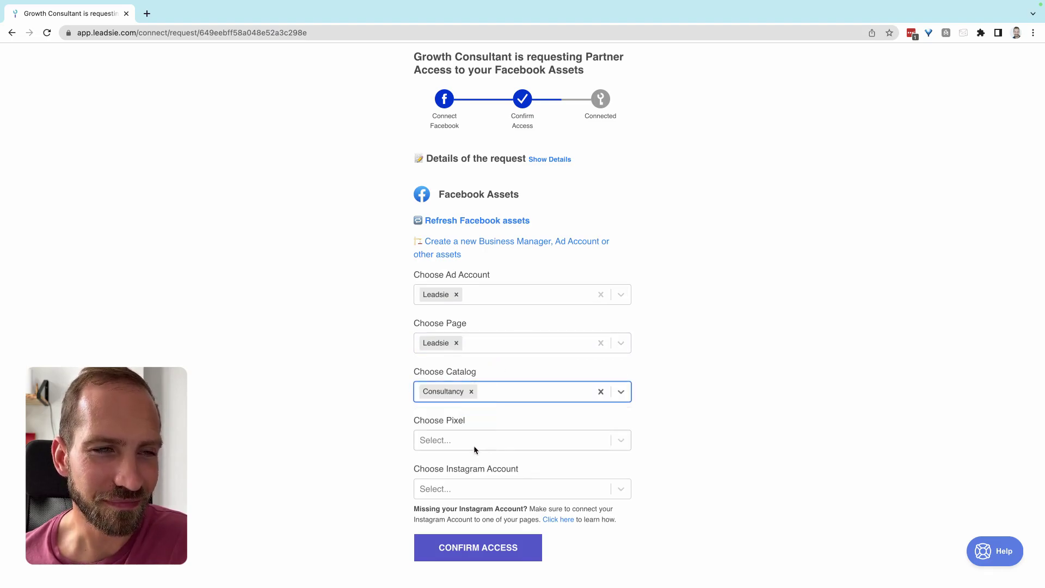
{"action": "left_click", "coordinate": [474, 445]}
{"action": "left_click", "coordinate": [475, 481]}
{"action": "left_click", "coordinate": [471, 455]}
{"action": "left_click", "coordinate": [463, 481]}
{"action": "scroll", "coordinate": [649, 374], "scroll_direction": "up", "scroll_amount": 1}
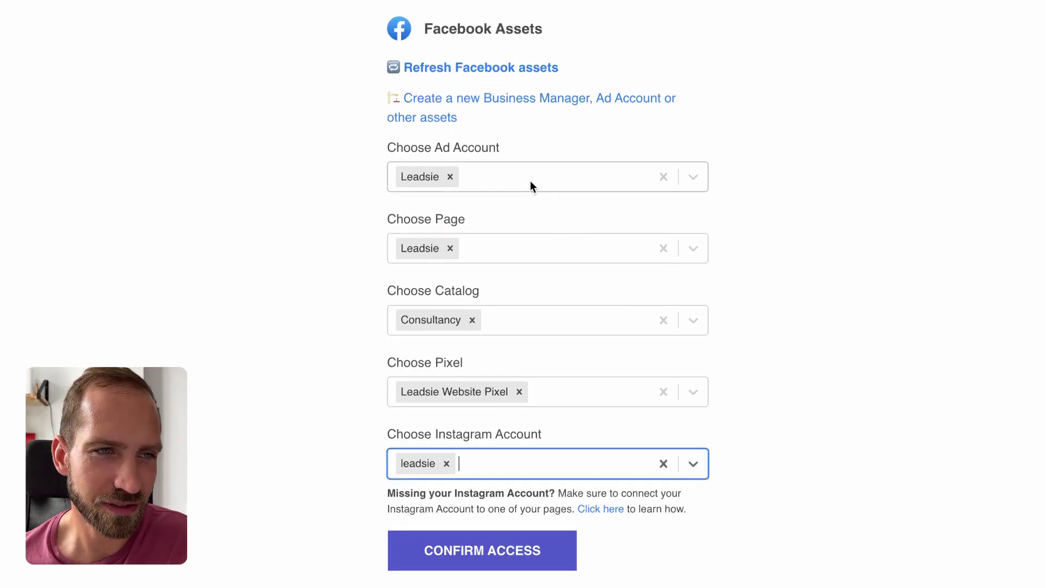
{"action": "left_click", "coordinate": [492, 173]}
{"action": "scroll", "coordinate": [534, 283], "scroll_direction": "down", "scroll_amount": 1}
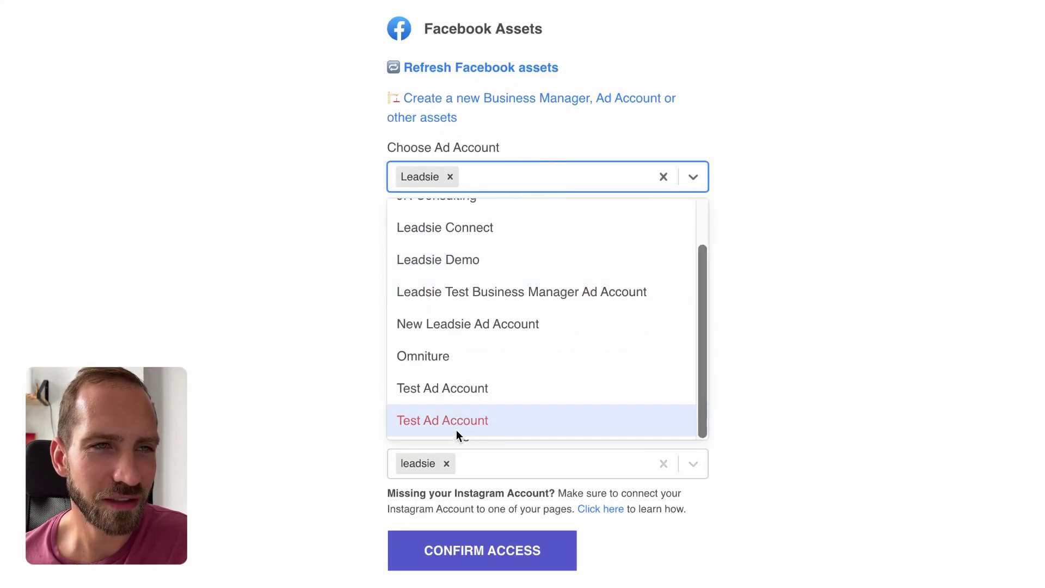
{"action": "left_click", "coordinate": [458, 421]}
{"action": "left_click_drag", "start_coordinate": [387, 206], "coordinate": [644, 278]}
{"action": "left_click", "coordinate": [700, 274]}
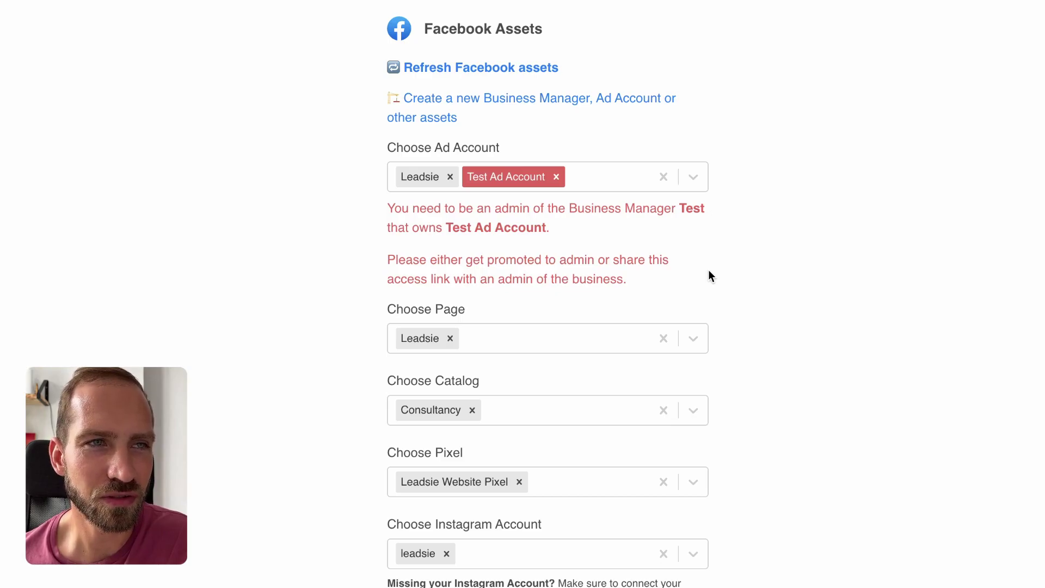
{"action": "left_click", "coordinate": [556, 176]}
{"action": "left_click", "coordinate": [622, 240]}
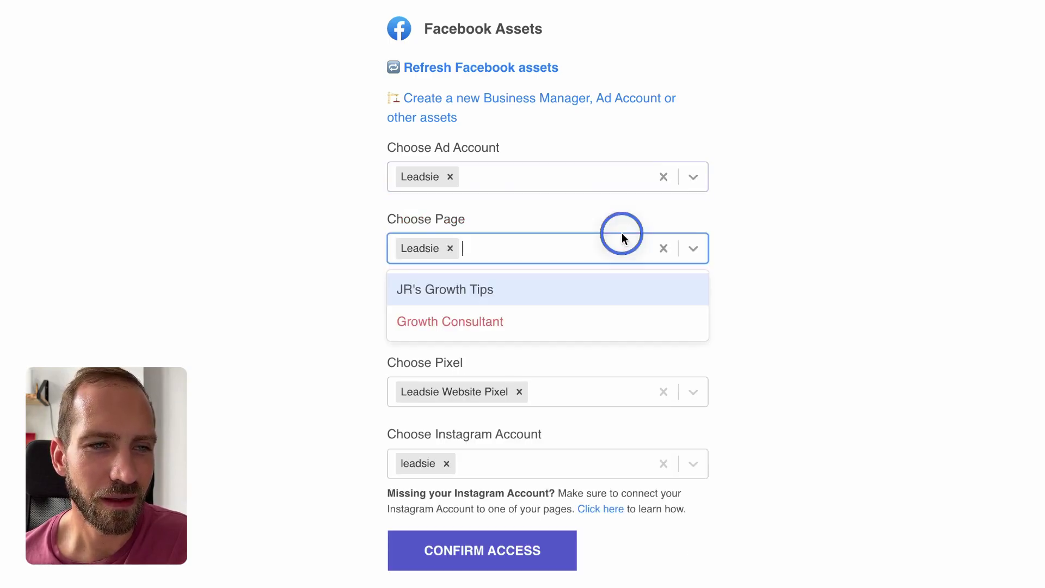
{"action": "left_click", "coordinate": [573, 209]}
{"action": "scroll", "coordinate": [570, 234], "scroll_direction": "down", "scroll_amount": 1}
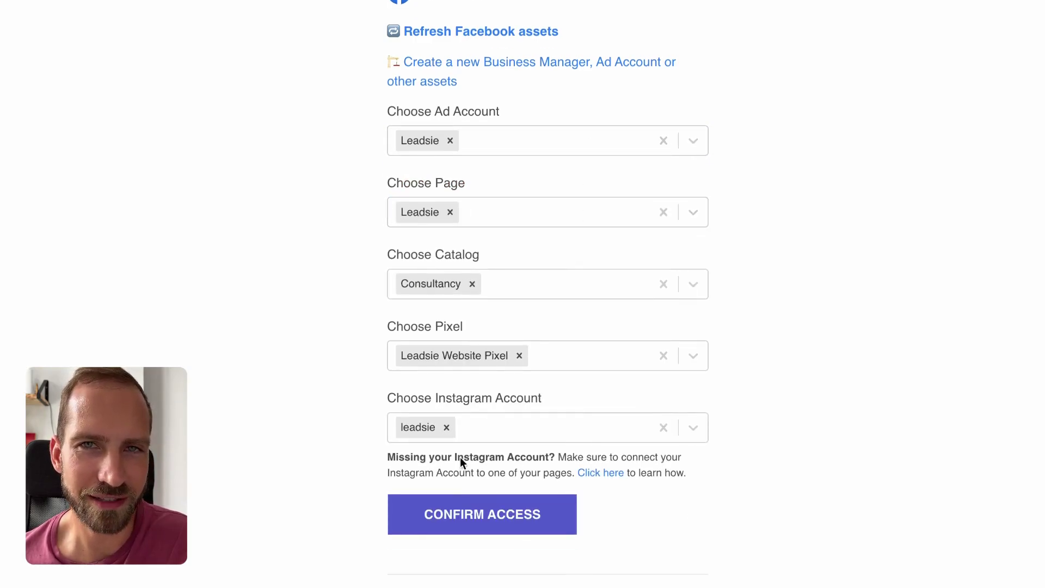
- Confirm access to the selected Facebook assets
{"action": "left_click", "coordinate": [494, 521]}
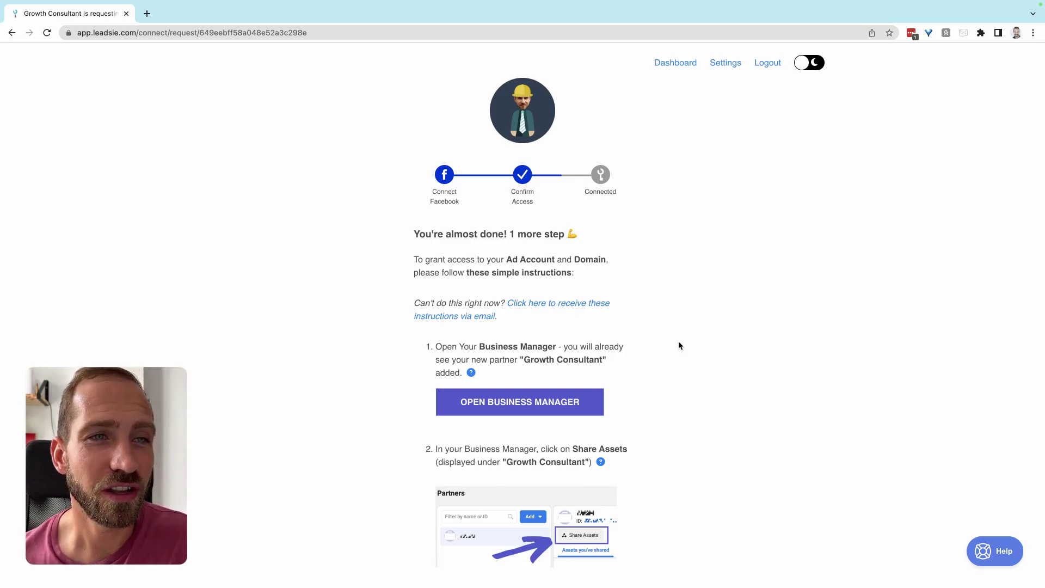
{"action": "scroll", "coordinate": [680, 368], "scroll_direction": "up", "scroll_amount": 2}
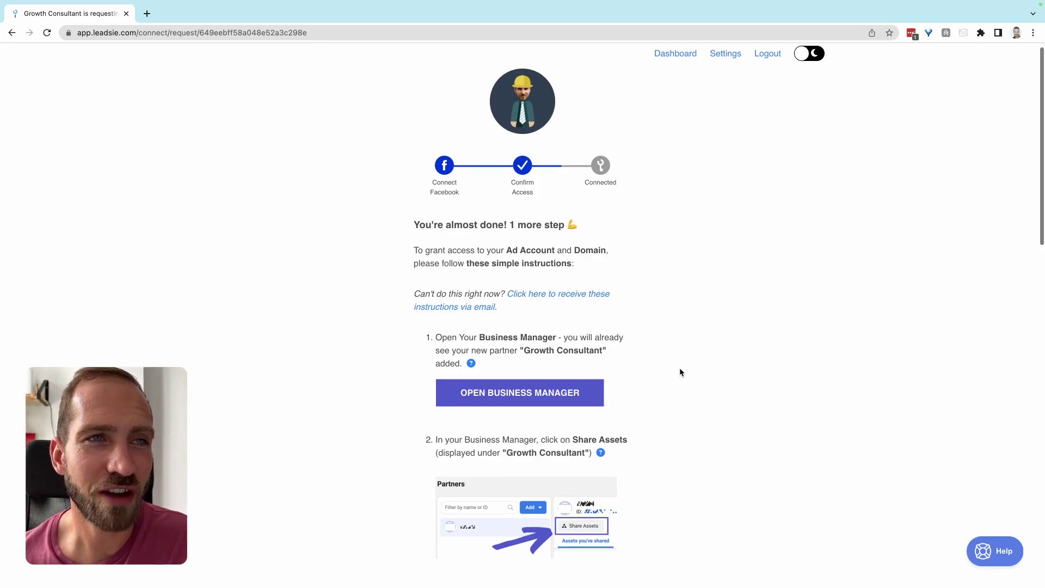
{"action": "scroll", "coordinate": [706, 349], "scroll_direction": "down", "scroll_amount": 1}
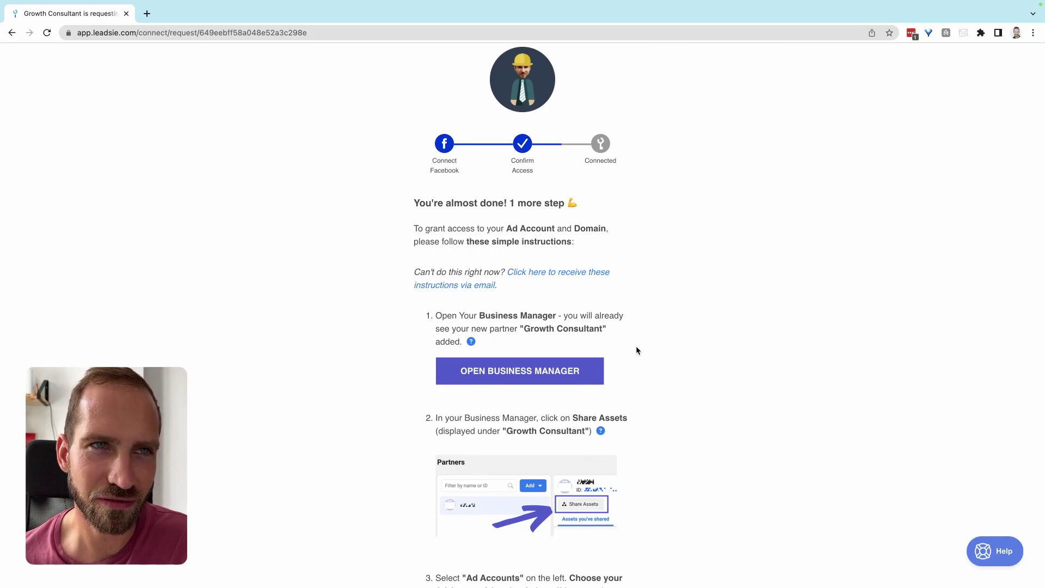
- Read through the final-step instructions for sharing the ad account and domain
{"action": "left_click", "coordinate": [587, 227]}
{"action": "double_click", "coordinate": [586, 227]}
{"action": "left_click", "coordinate": [634, 290]}
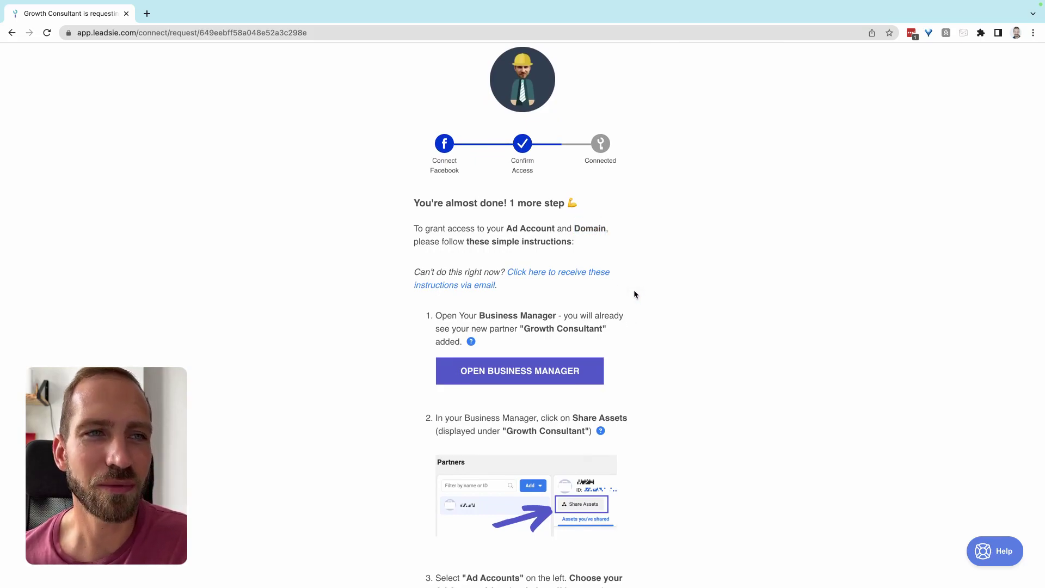
{"action": "scroll", "coordinate": [635, 326], "scroll_direction": "down", "scroll_amount": 1}
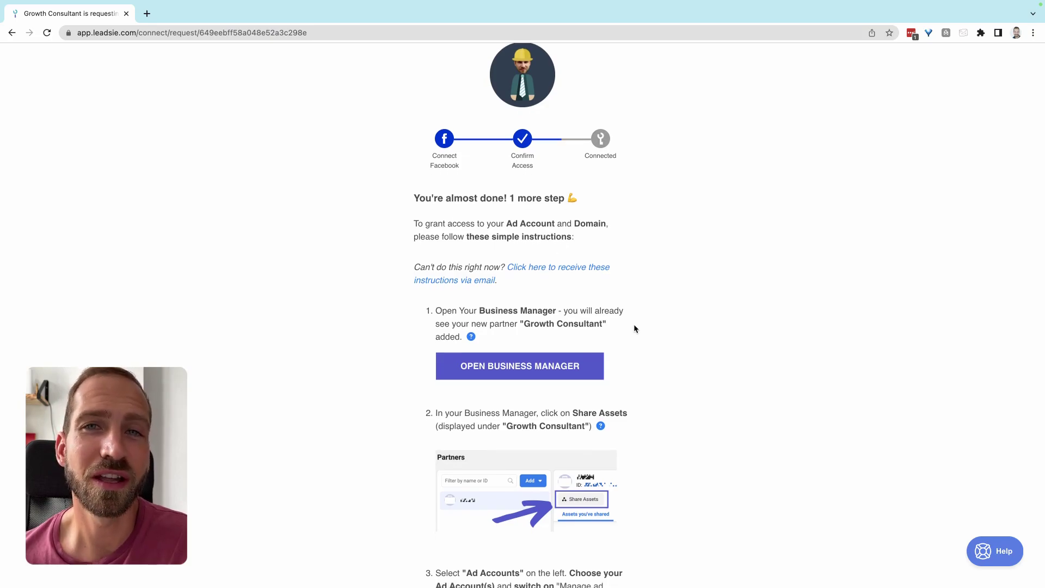
{"action": "scroll", "coordinate": [633, 329], "scroll_direction": "down", "scroll_amount": 2}
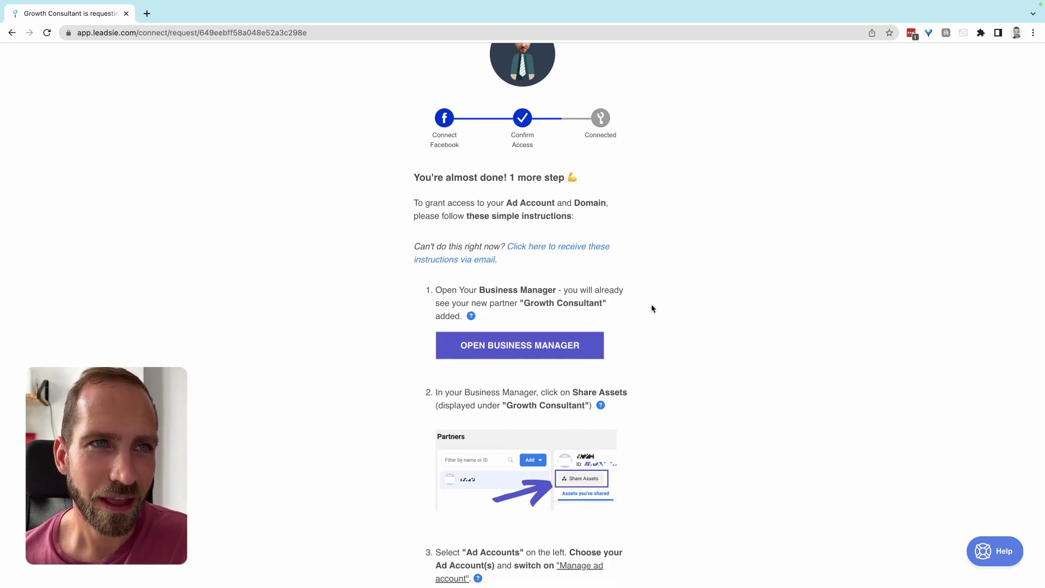
{"action": "scroll", "coordinate": [652, 309], "scroll_direction": "down", "scroll_amount": 1}
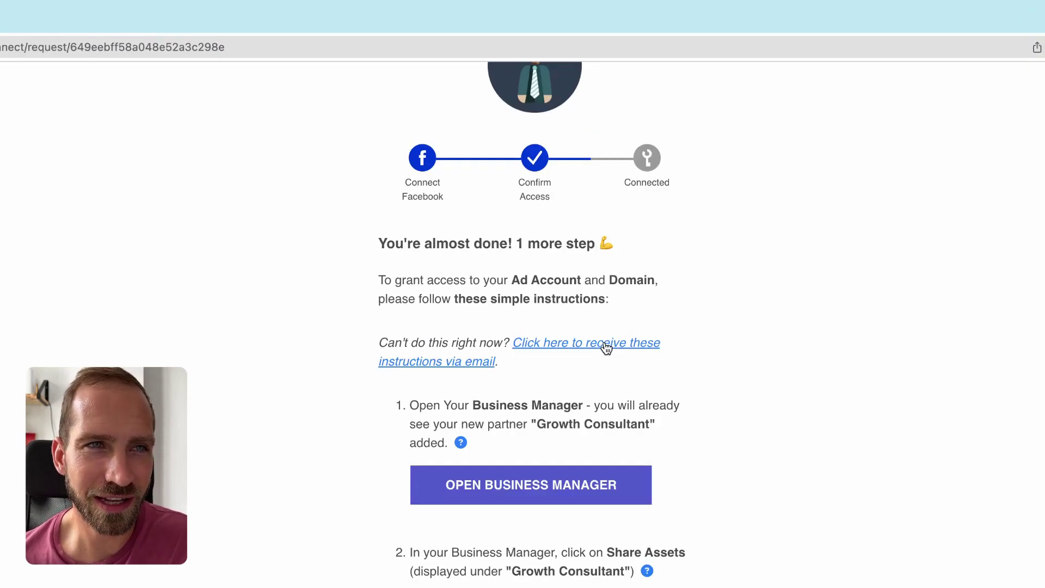
- Email the step-by-step sharing instructions to yourself and close the confirmation
{"action": "left_click", "coordinate": [609, 346]}
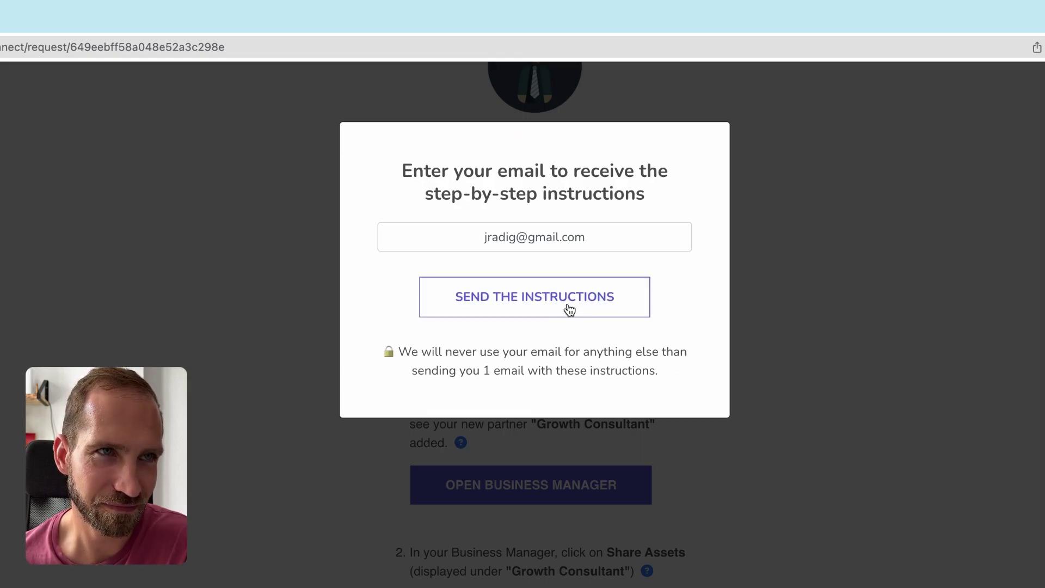
{"action": "left_click", "coordinate": [603, 299]}
{"action": "left_click", "coordinate": [546, 264]}
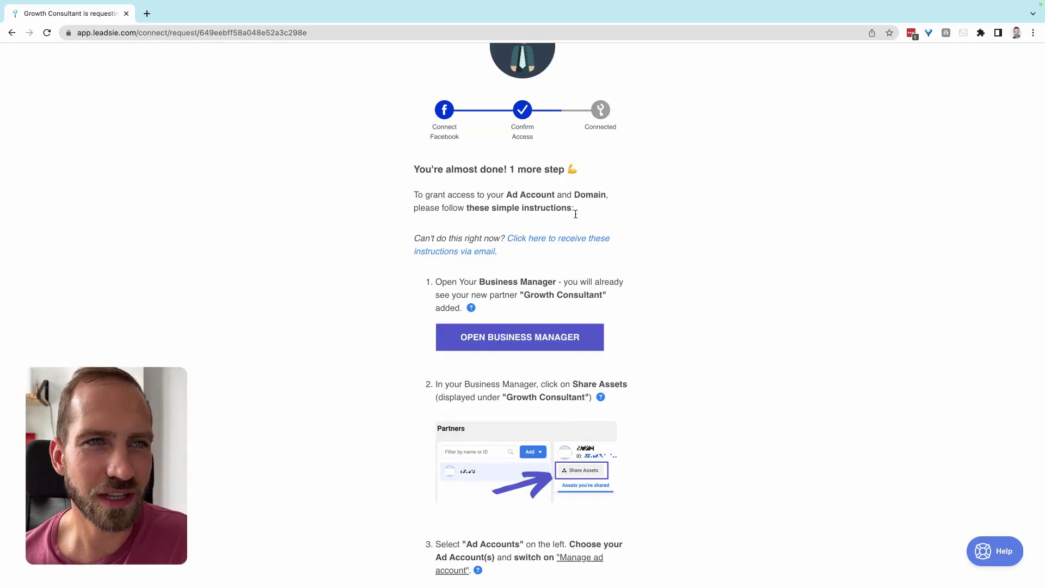
- Open the Business Manager partner settings linked from the Leadsie instructions
{"action": "scroll", "coordinate": [651, 282], "scroll_direction": "down", "scroll_amount": 2}
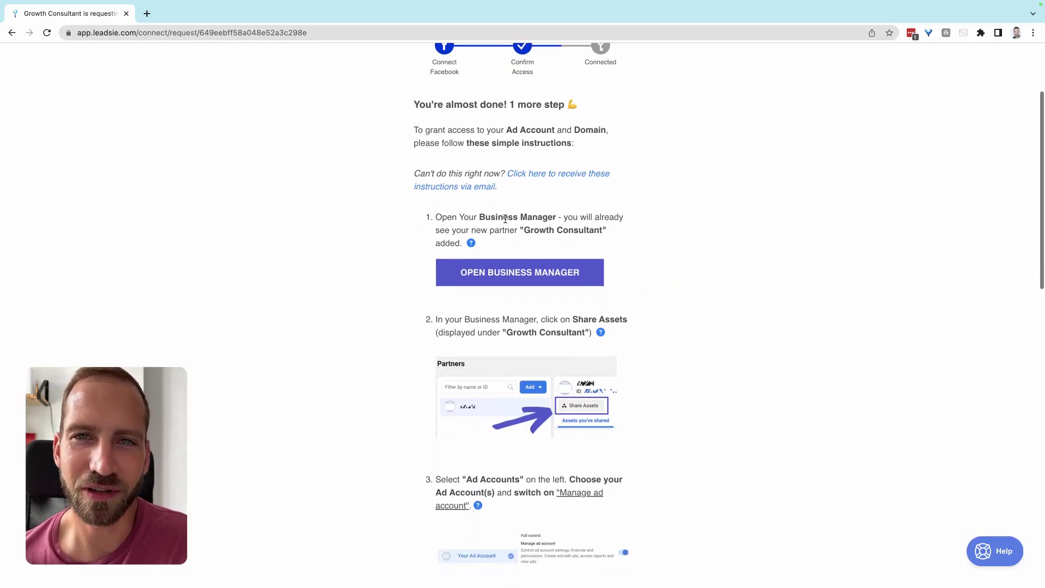
{"action": "left_click", "coordinate": [526, 286]}
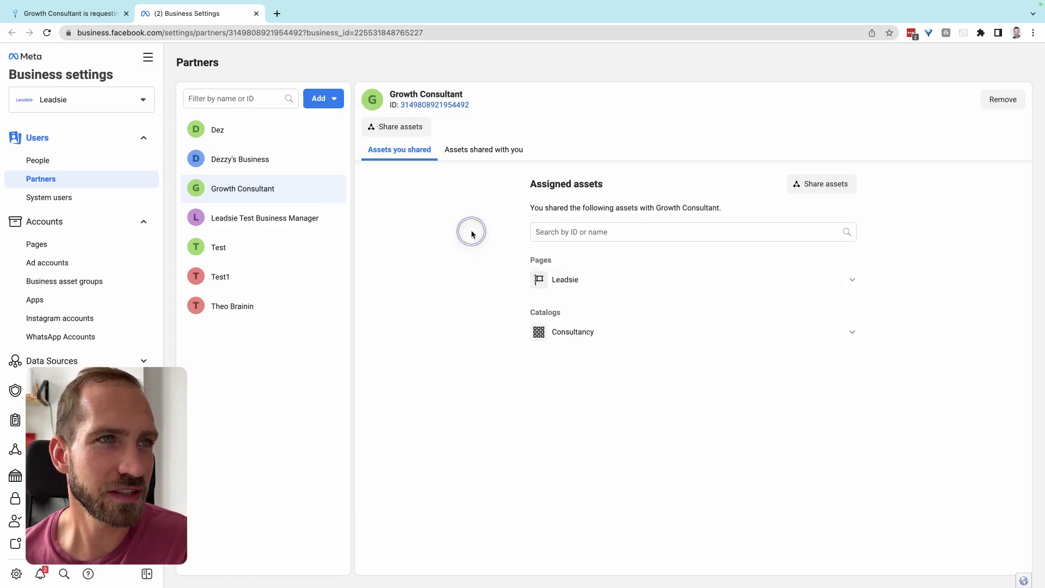
{"action": "left_click", "coordinate": [98, 13]}
- Review the remaining Leadsie instructions, then go to the Business Settings Partners page
{"action": "scroll", "coordinate": [398, 277], "scroll_direction": "down", "scroll_amount": 2}
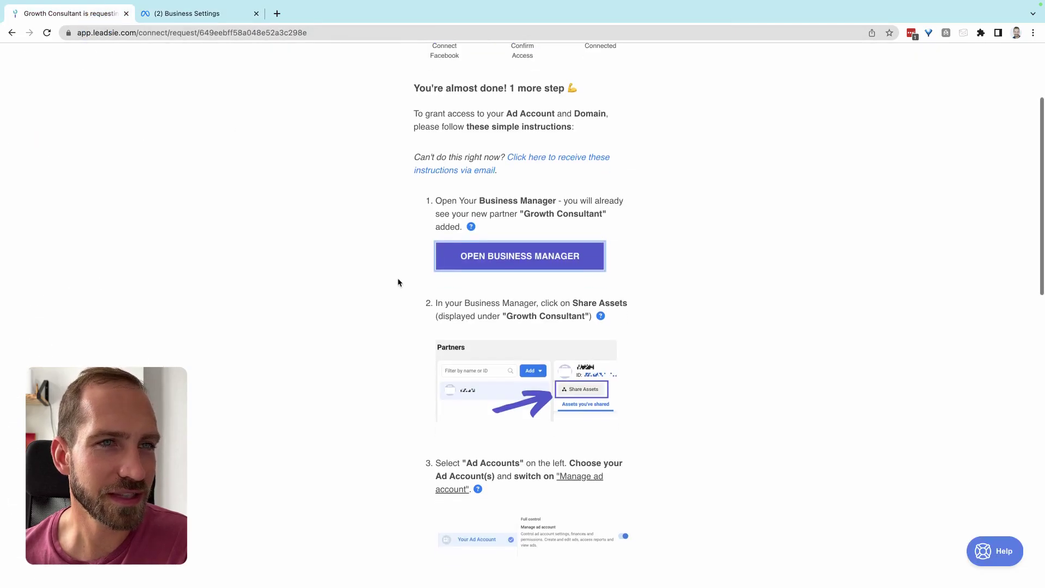
{"action": "scroll", "coordinate": [533, 263], "scroll_direction": "down", "scroll_amount": 1}
{"action": "scroll", "coordinate": [506, 261], "scroll_direction": "down", "scroll_amount": 1}
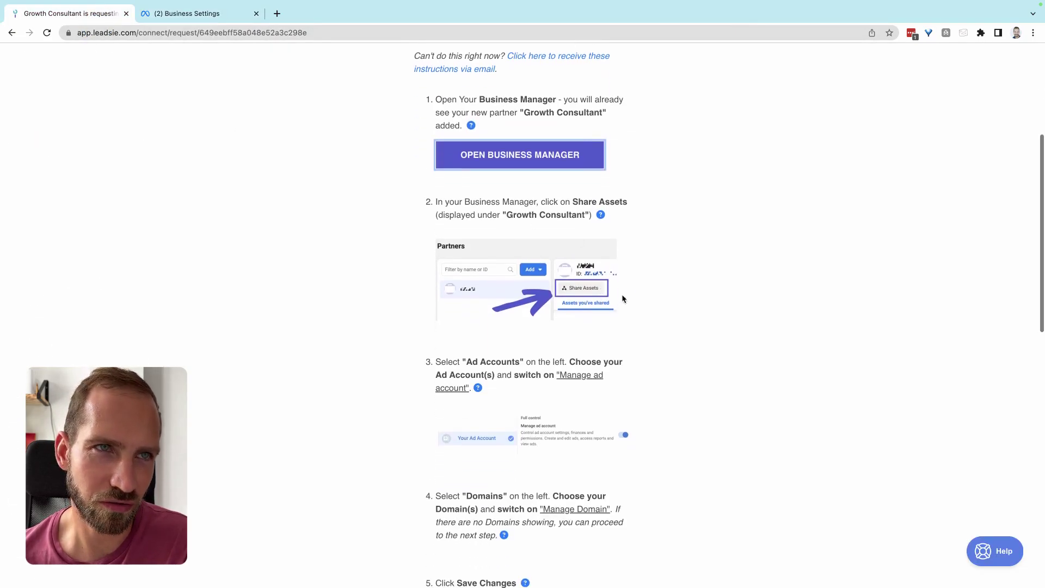
{"action": "scroll", "coordinate": [593, 214], "scroll_direction": "down", "scroll_amount": 1}
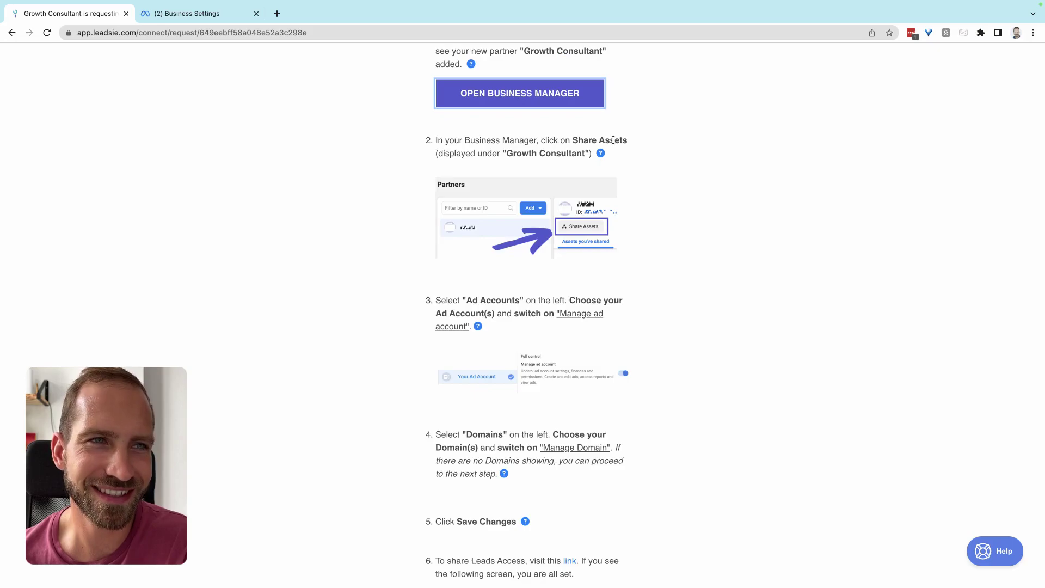
{"action": "scroll", "coordinate": [520, 313], "scroll_direction": "down", "scroll_amount": 1}
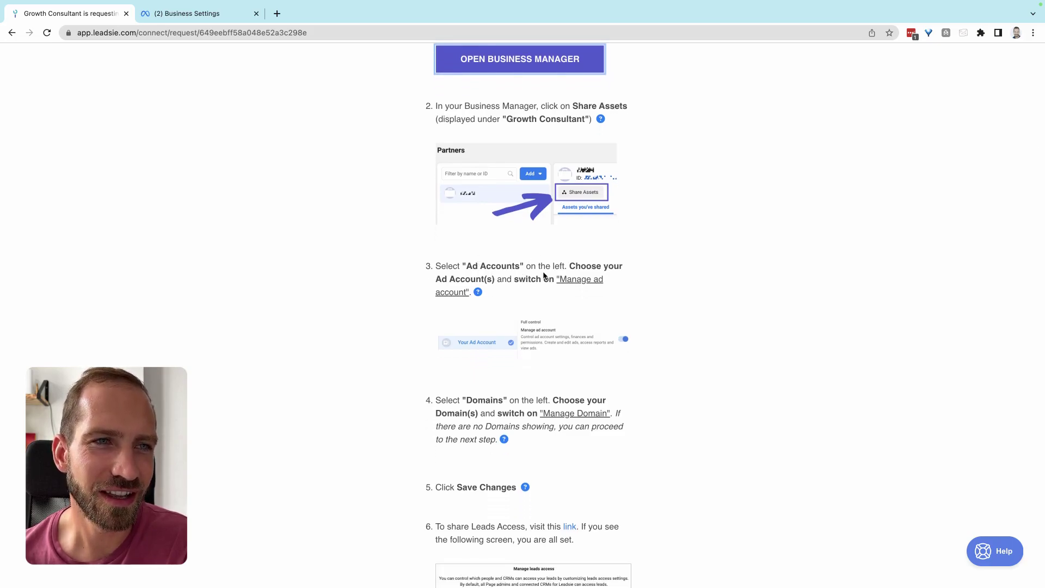
{"action": "scroll", "coordinate": [545, 276], "scroll_direction": "down", "scroll_amount": 1}
{"action": "scroll", "coordinate": [506, 352], "scroll_direction": "down", "scroll_amount": 1}
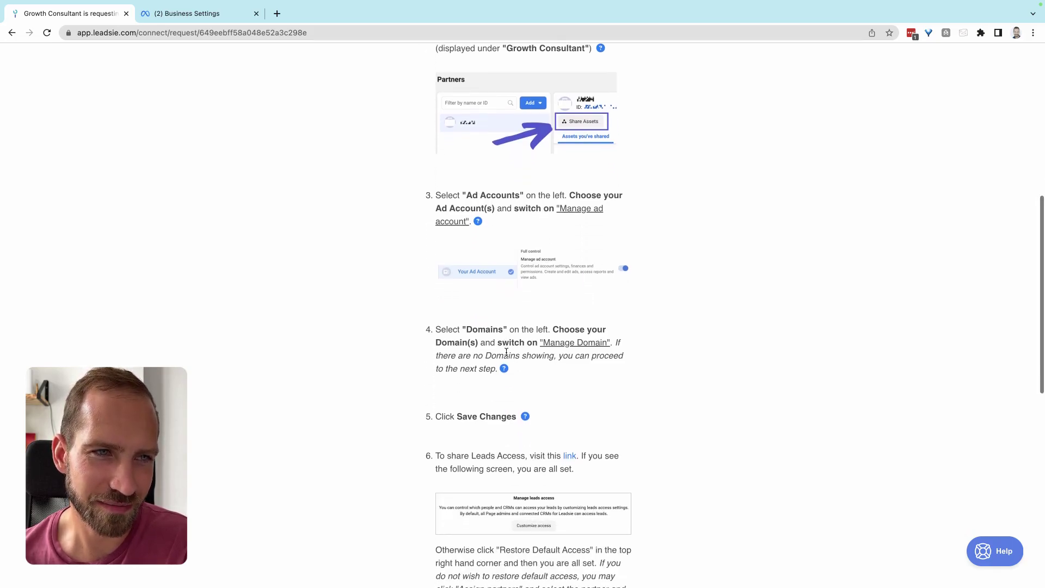
{"action": "left_click", "coordinate": [207, 19]}
- Start sharing assets with Growth Consultant and select the Leadsie ad account
{"action": "left_click", "coordinate": [409, 115]}
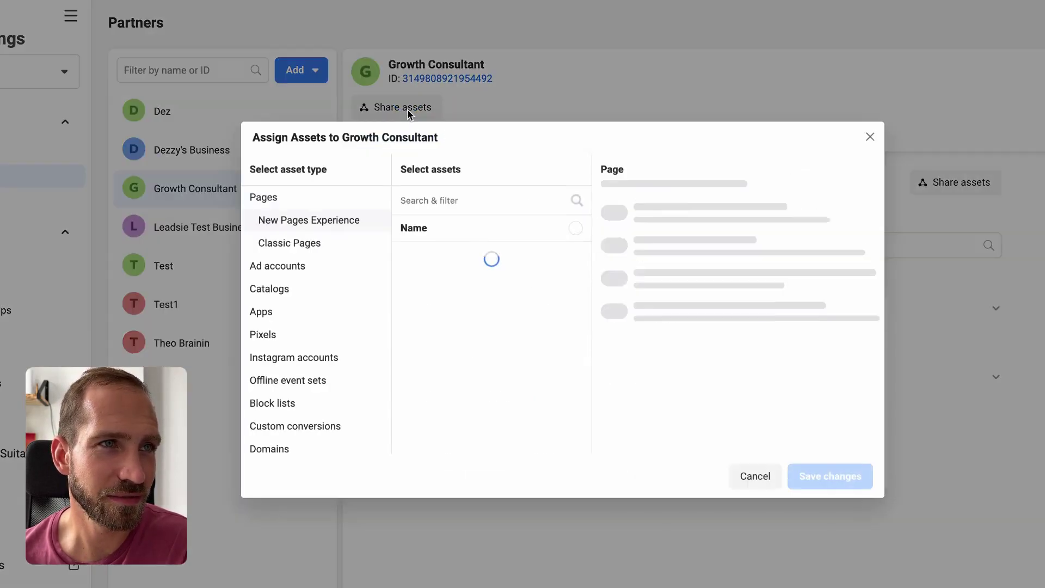
{"action": "left_click", "coordinate": [296, 267]}
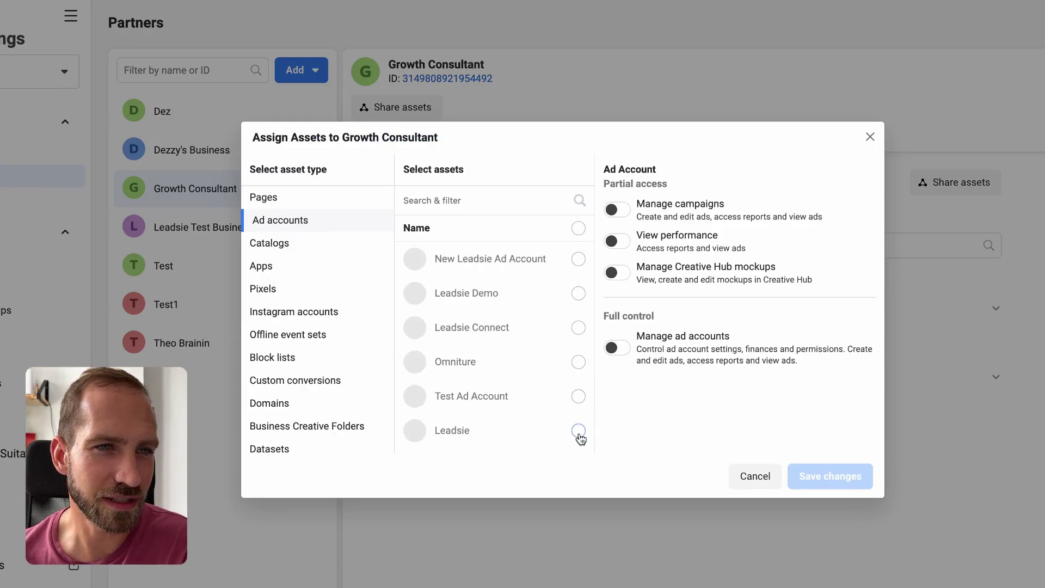
{"action": "left_click", "coordinate": [579, 430]}
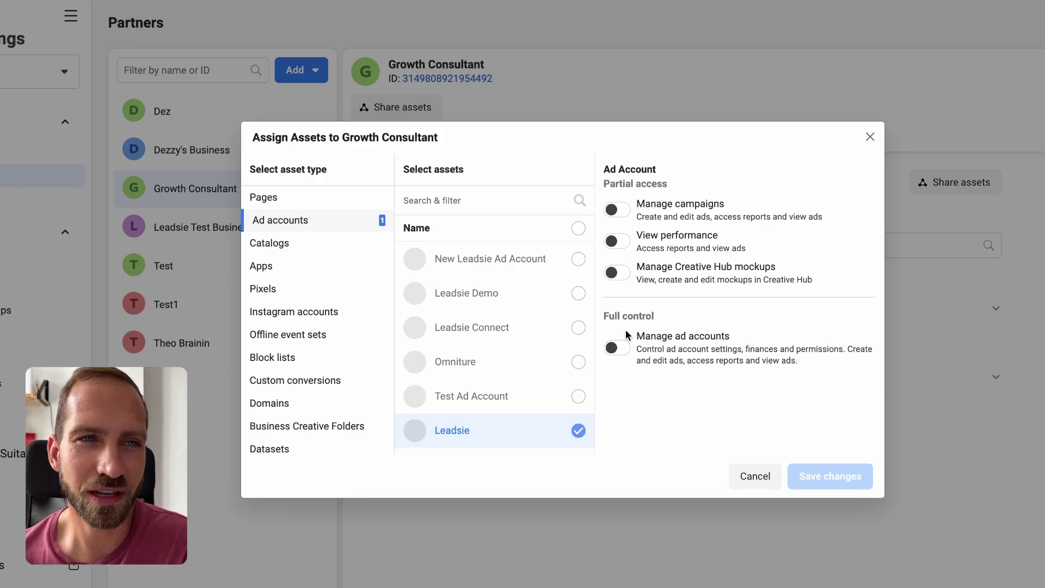
- Set the Leadsie ad account permission to full Manage ad accounts control
{"action": "left_click", "coordinate": [617, 348]}
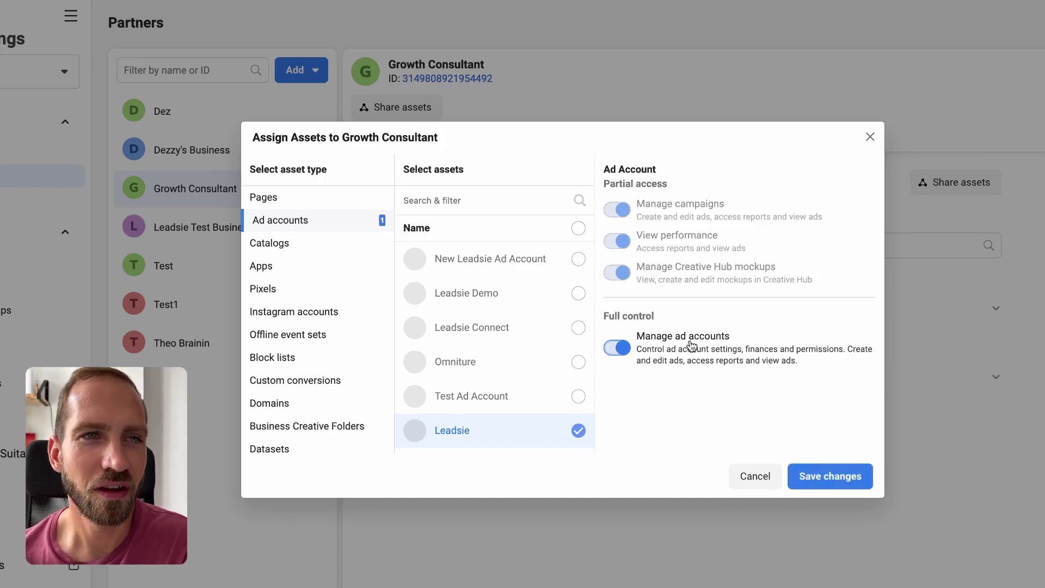
{"action": "left_click", "coordinate": [621, 347]}
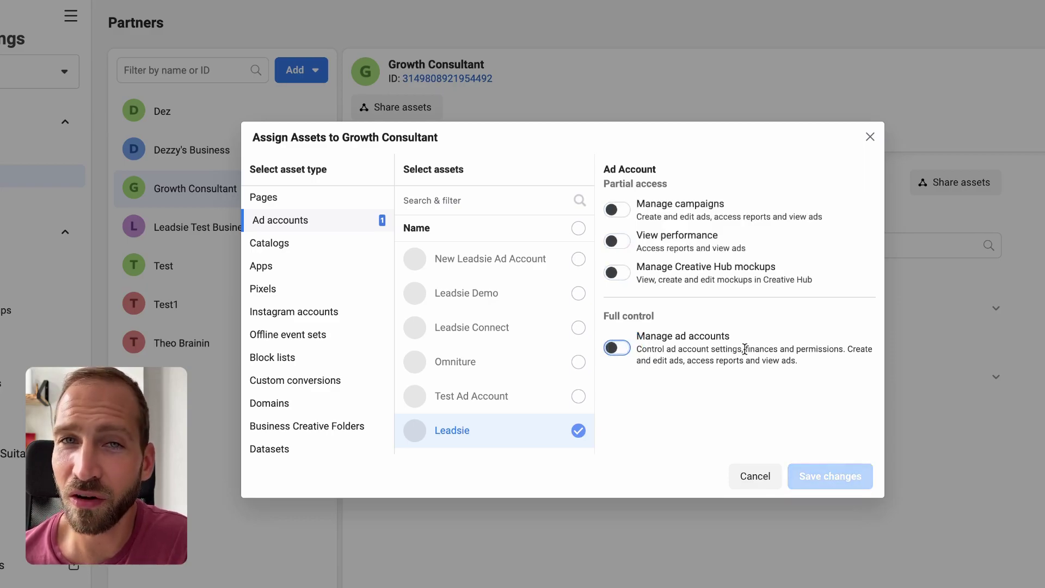
{"action": "left_click", "coordinate": [614, 237]}
{"action": "left_click", "coordinate": [615, 239]}
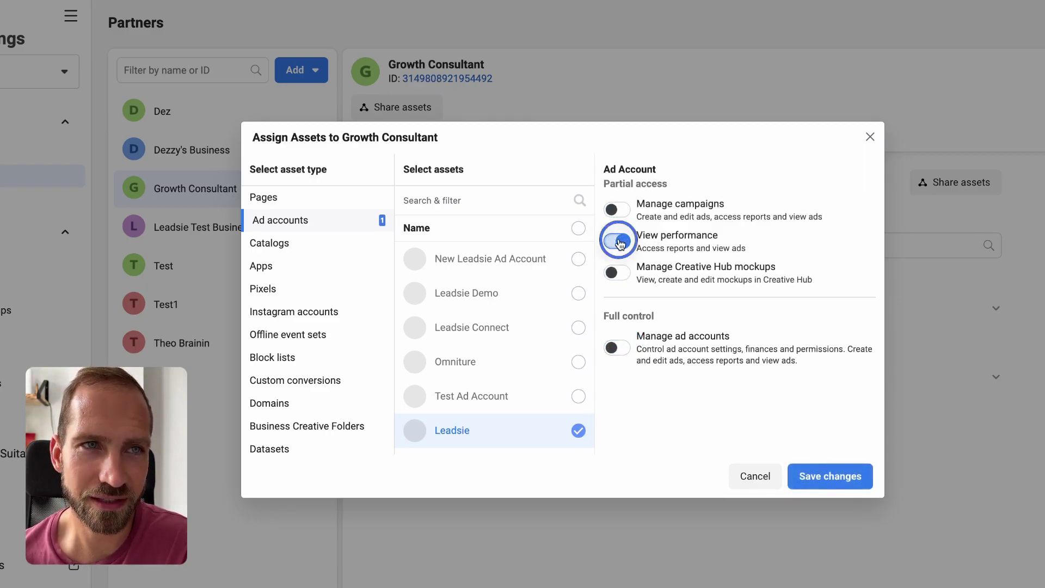
{"action": "left_click", "coordinate": [618, 349]}
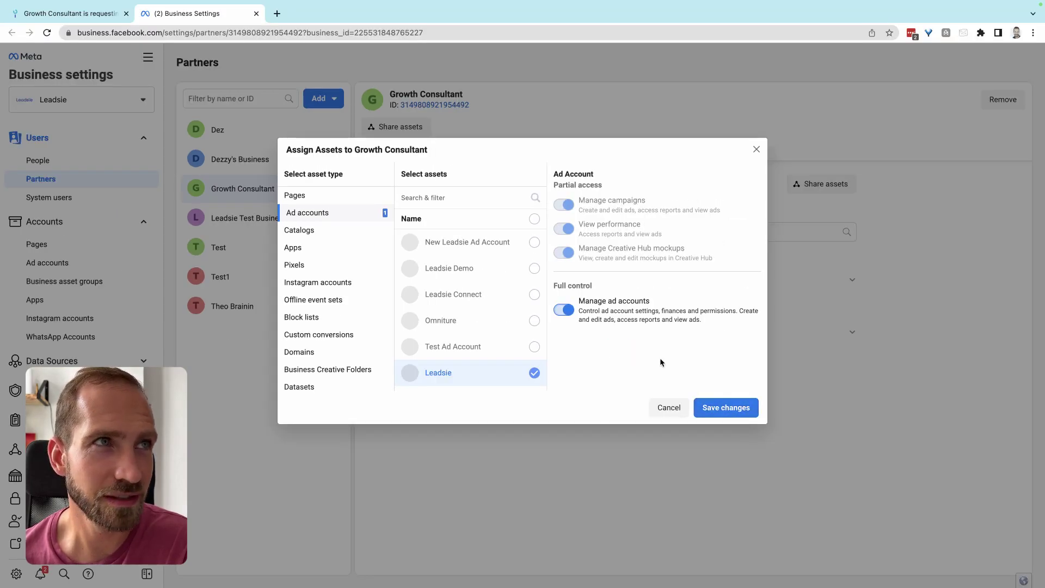
{"action": "left_click", "coordinate": [117, 14]}
- Continue the Leadsie request and note the warning that the ad account isn't connected yet
{"action": "scroll", "coordinate": [324, 166], "scroll_direction": "down", "scroll_amount": 5}
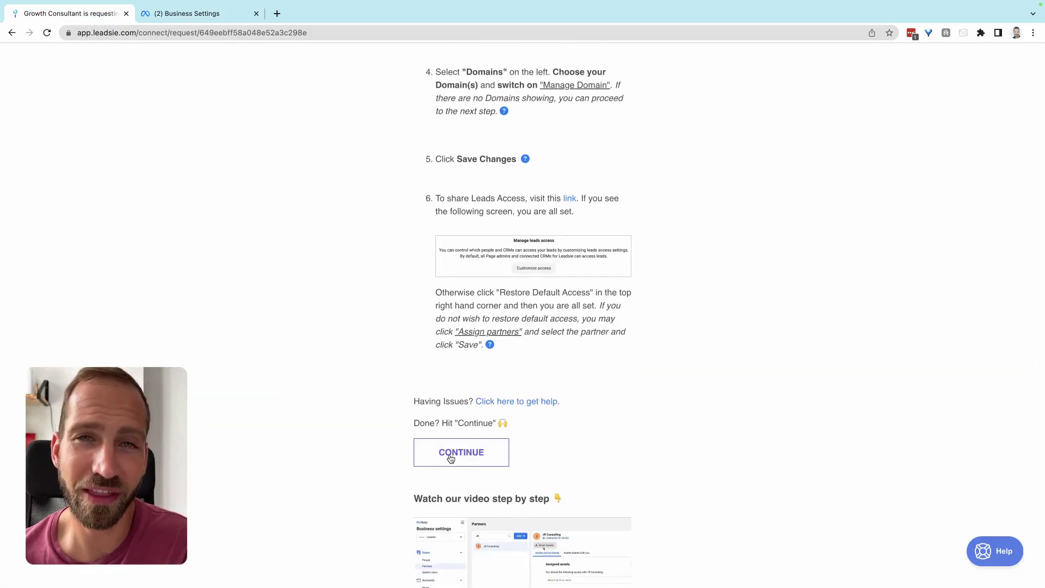
{"action": "left_click", "coordinate": [451, 458]}
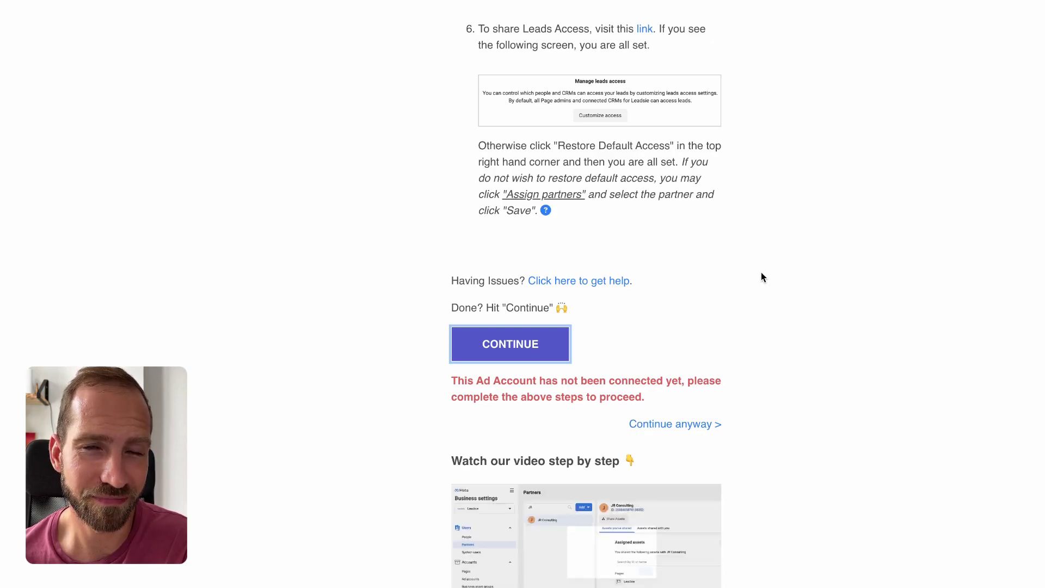
{"action": "scroll", "coordinate": [674, 313], "scroll_direction": "up", "scroll_amount": 1}
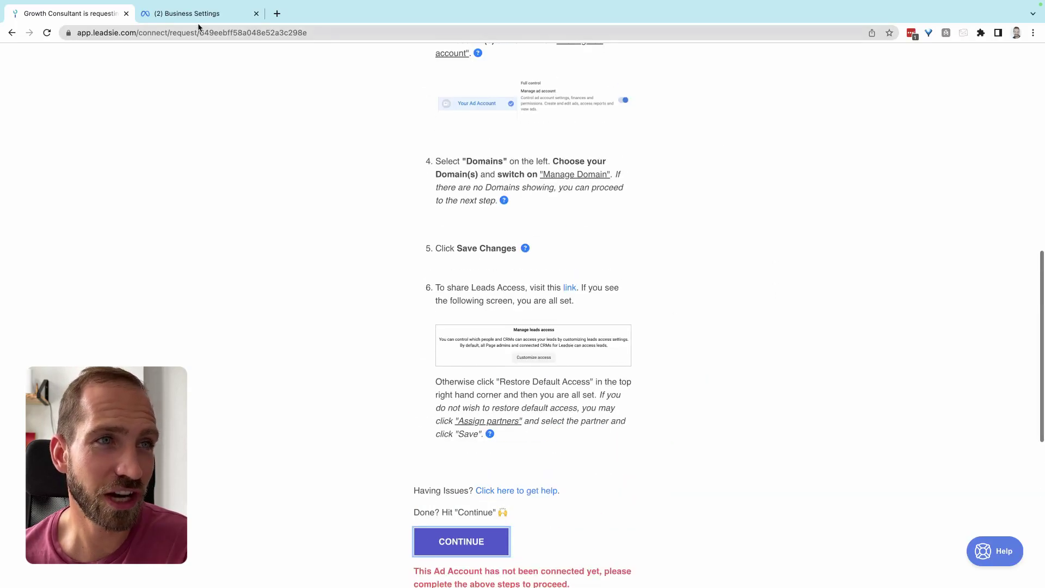
{"action": "left_click", "coordinate": [196, 15]}
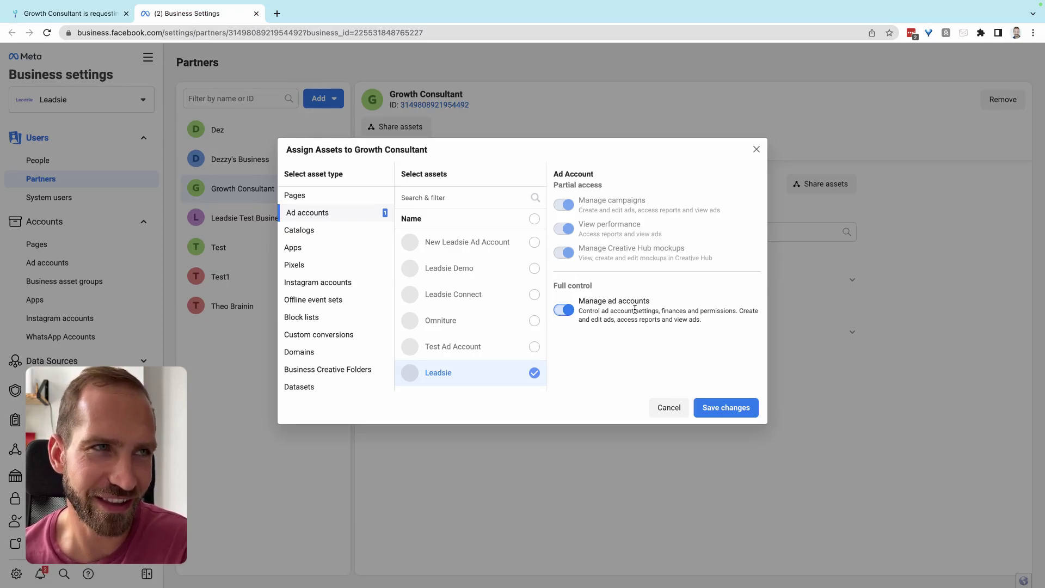
{"action": "left_click", "coordinate": [96, 19]}
- Check the Domains step in the Leadsie instructions
{"action": "scroll", "coordinate": [424, 357], "scroll_direction": "down", "scroll_amount": 1}
{"action": "scroll", "coordinate": [590, 314], "scroll_direction": "up", "scroll_amount": 4}
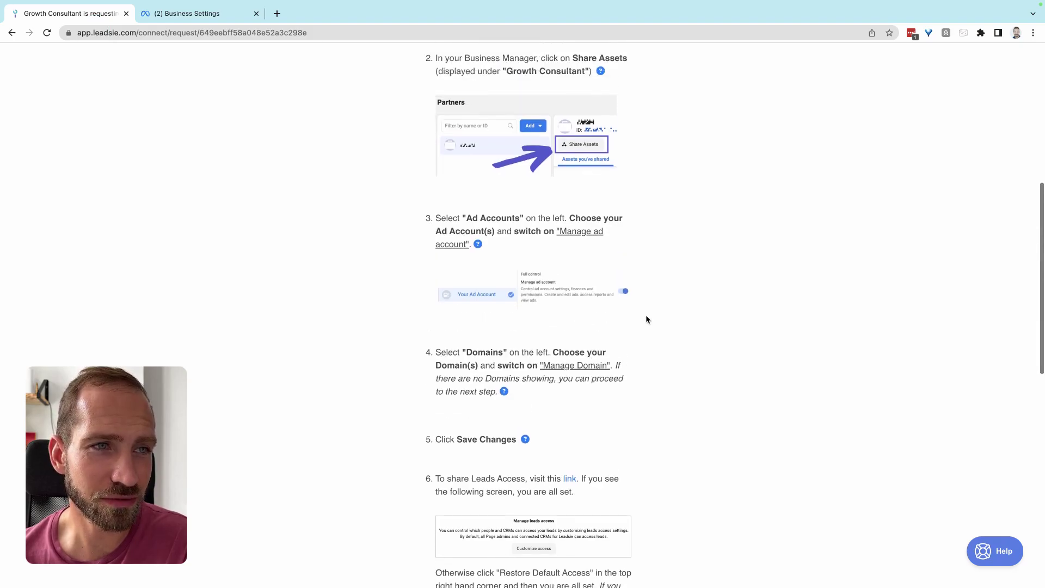
{"action": "double_click", "coordinate": [484, 354]}
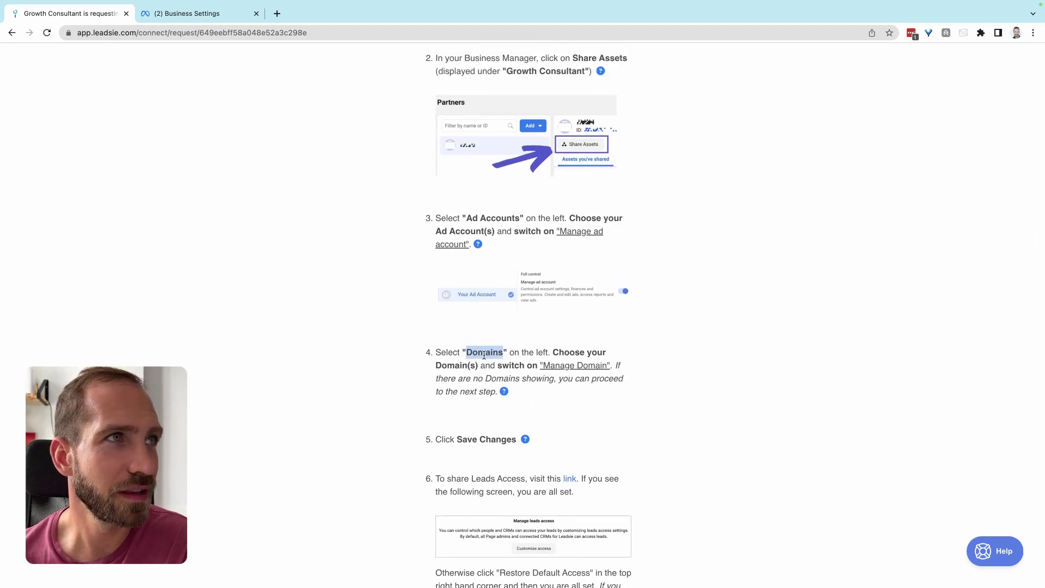
{"action": "left_click", "coordinate": [185, 13]}
- Share the leadsie.com domain with Growth Consultant with Link to domain enabled
{"action": "left_click", "coordinate": [303, 352]}
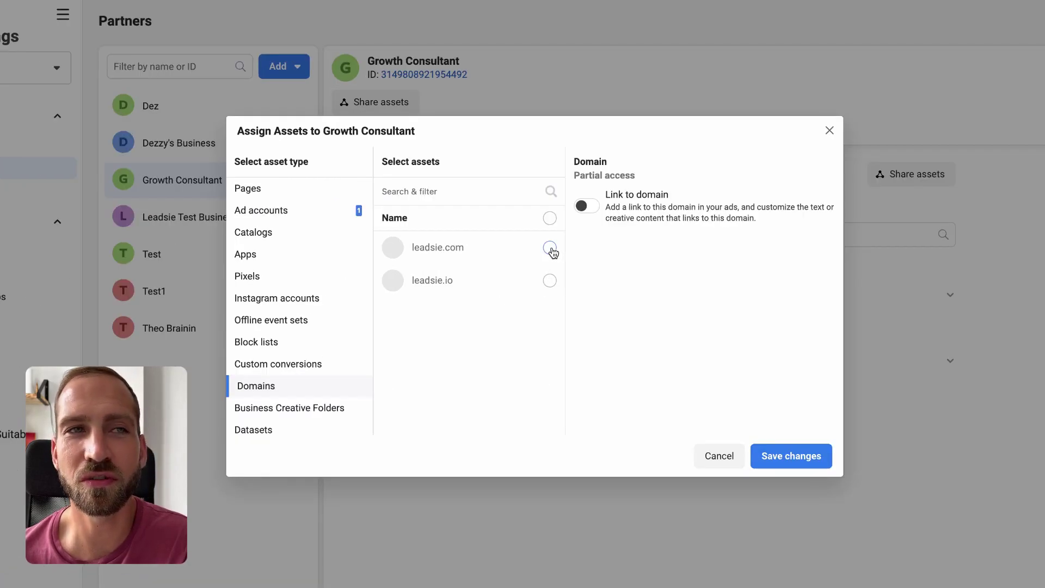
{"action": "left_click", "coordinate": [550, 249]}
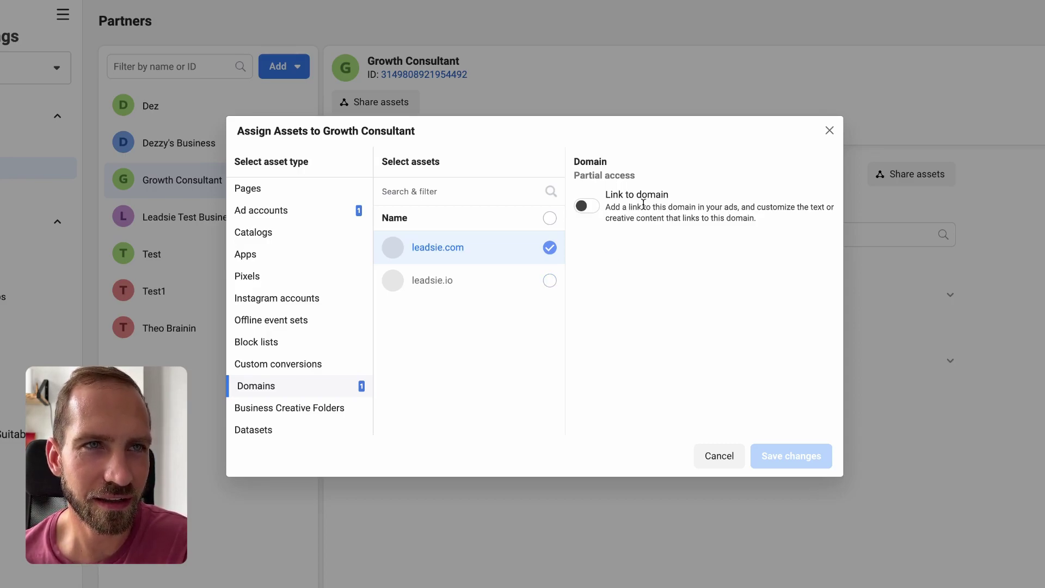
{"action": "left_click", "coordinate": [587, 205]}
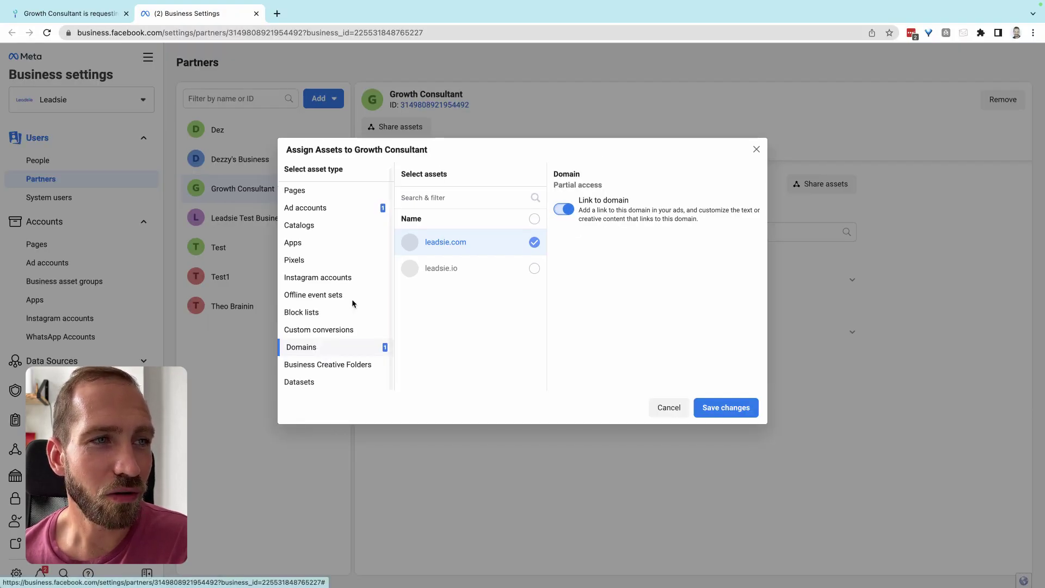
{"action": "left_click", "coordinate": [326, 263]}
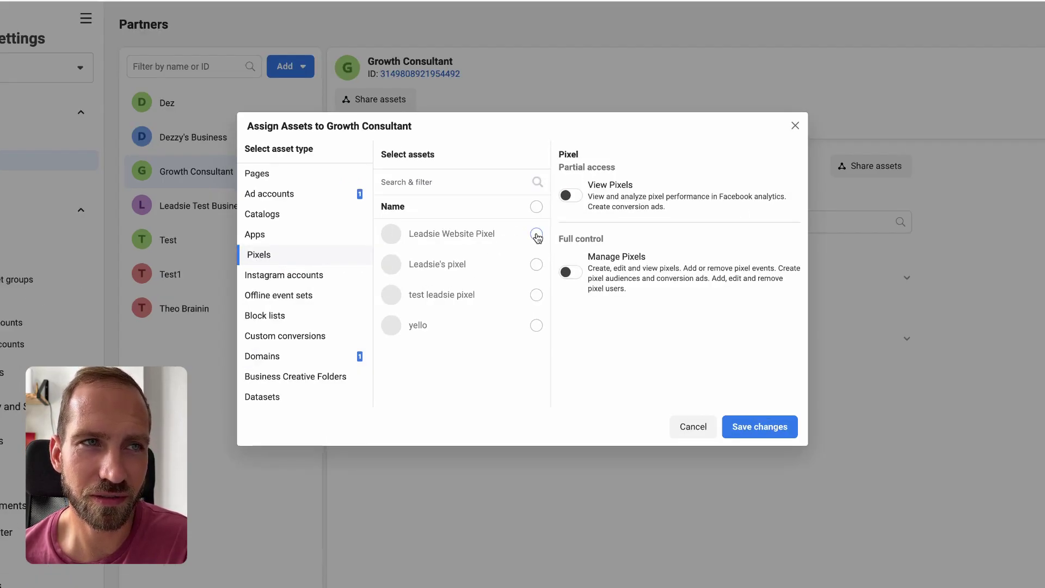
- Share Leadsie Website Pixel with Manage Pixels on, and confirm no datasets exist
{"action": "left_click", "coordinate": [537, 235]}
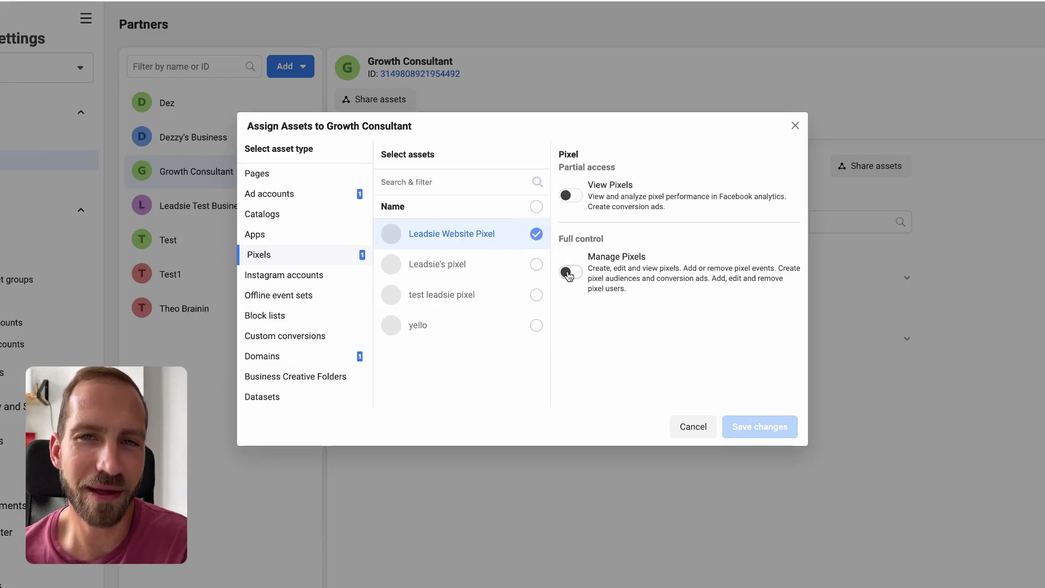
{"action": "left_click", "coordinate": [568, 273]}
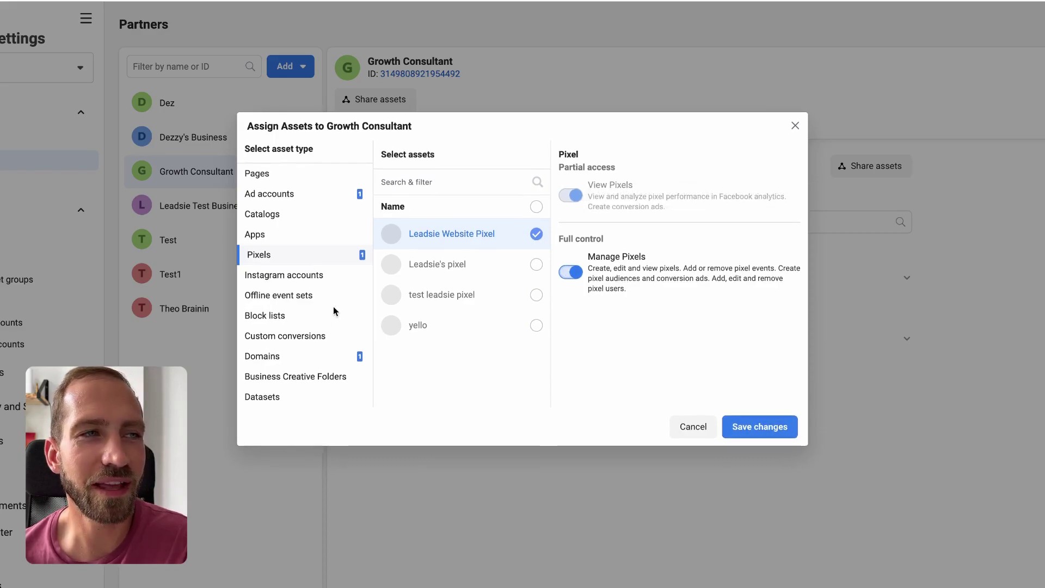
{"action": "left_click", "coordinate": [280, 401]}
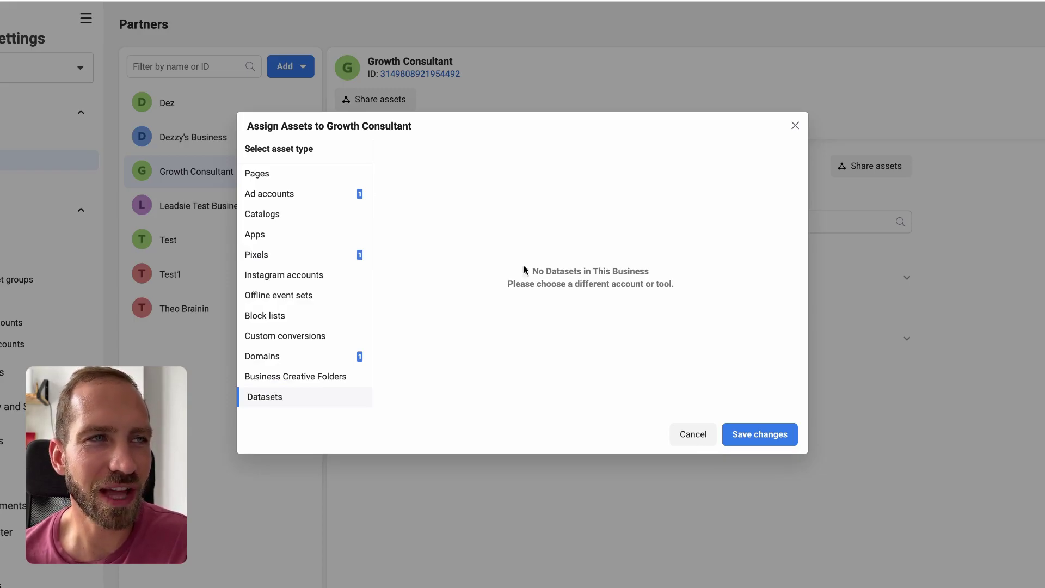
{"action": "left_click", "coordinate": [292, 255]}
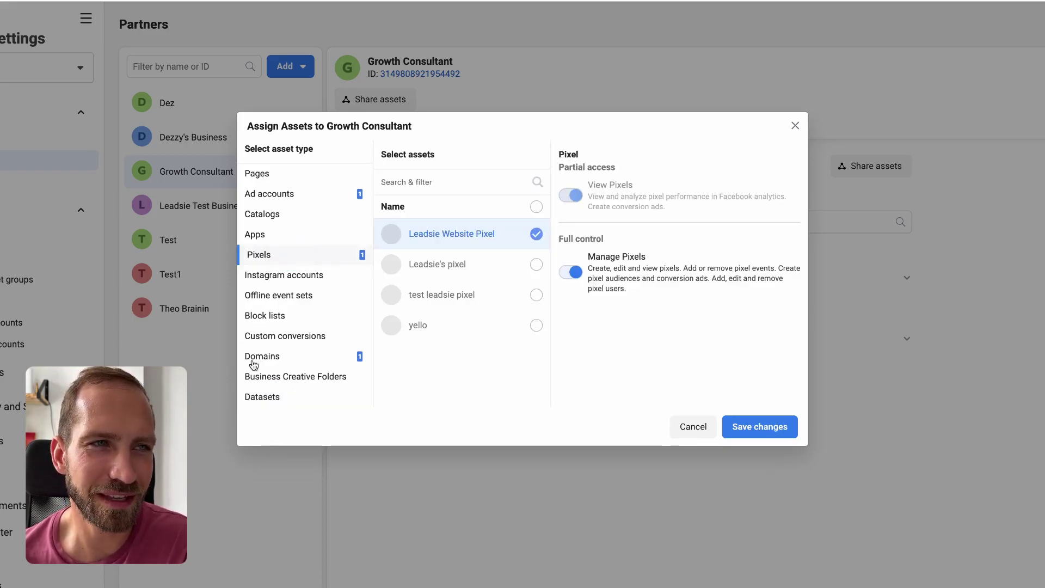
{"action": "left_click", "coordinate": [265, 399]}
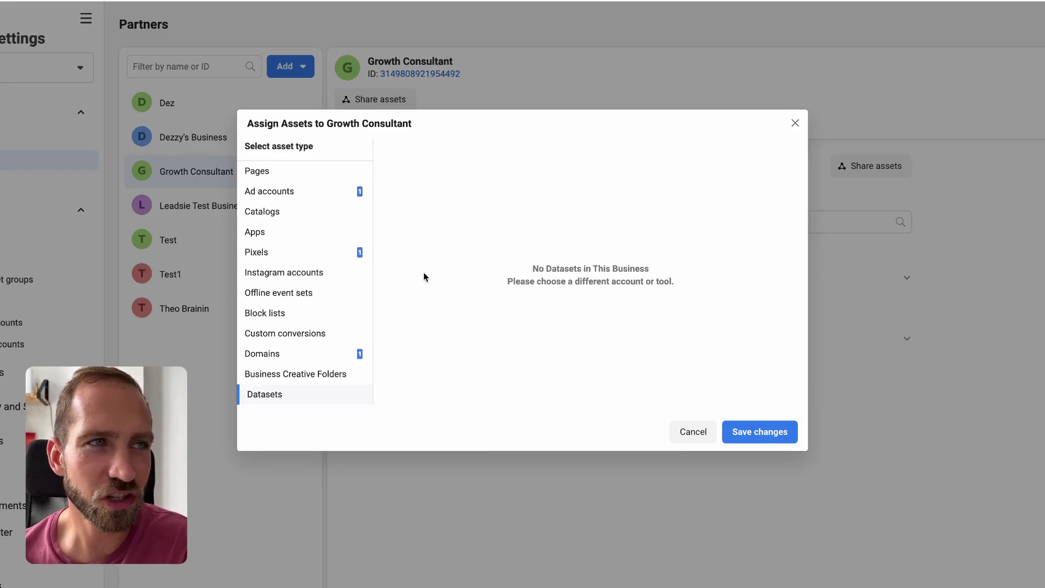
- Leave the Consultancy catalog unselected in the Catalogs list
{"action": "left_click", "coordinate": [303, 211]}
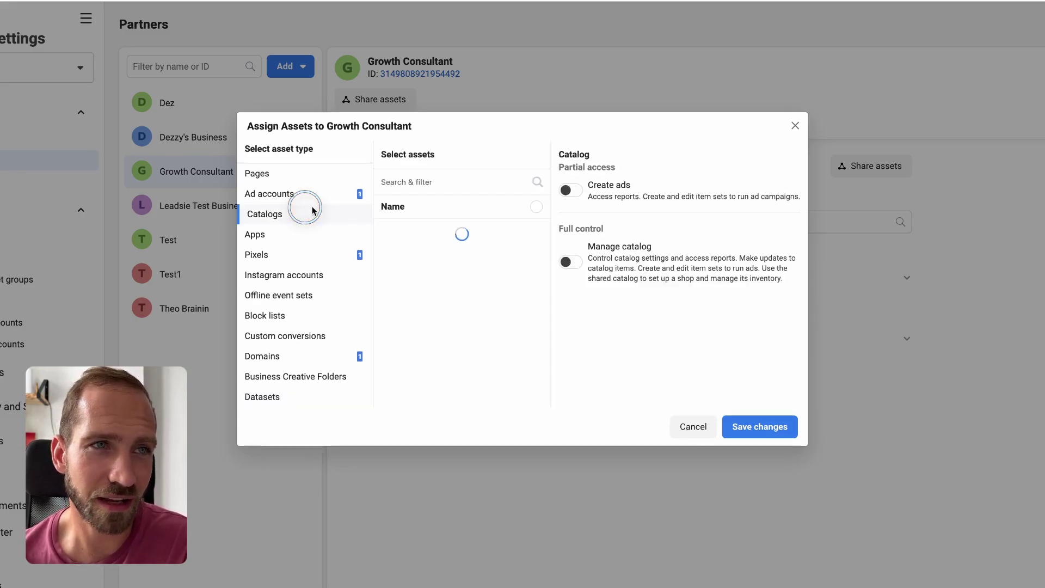
{"action": "left_click", "coordinate": [536, 234]}
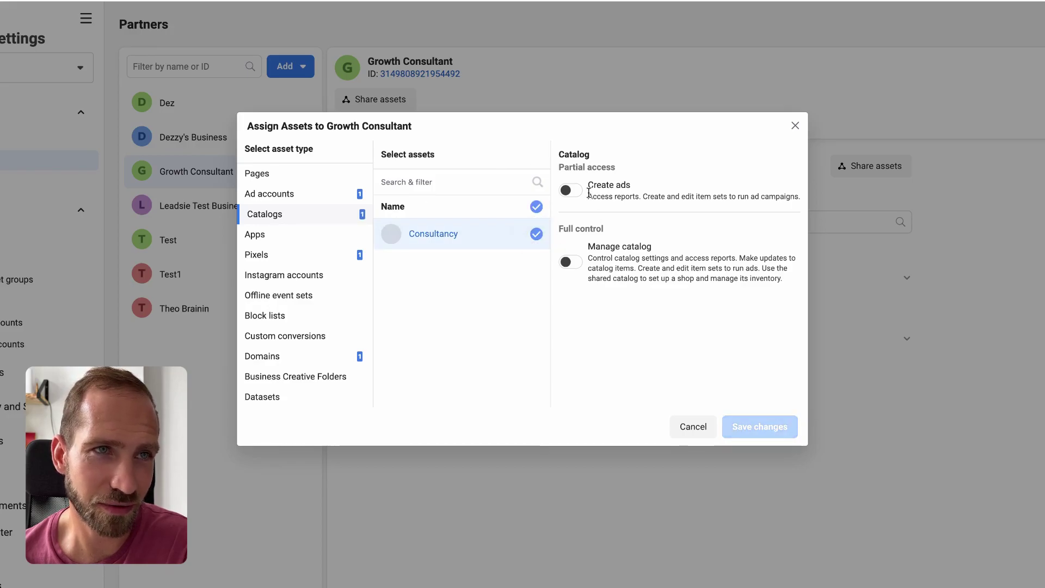
{"action": "left_click", "coordinate": [531, 231]}
{"action": "left_click", "coordinate": [305, 274]}
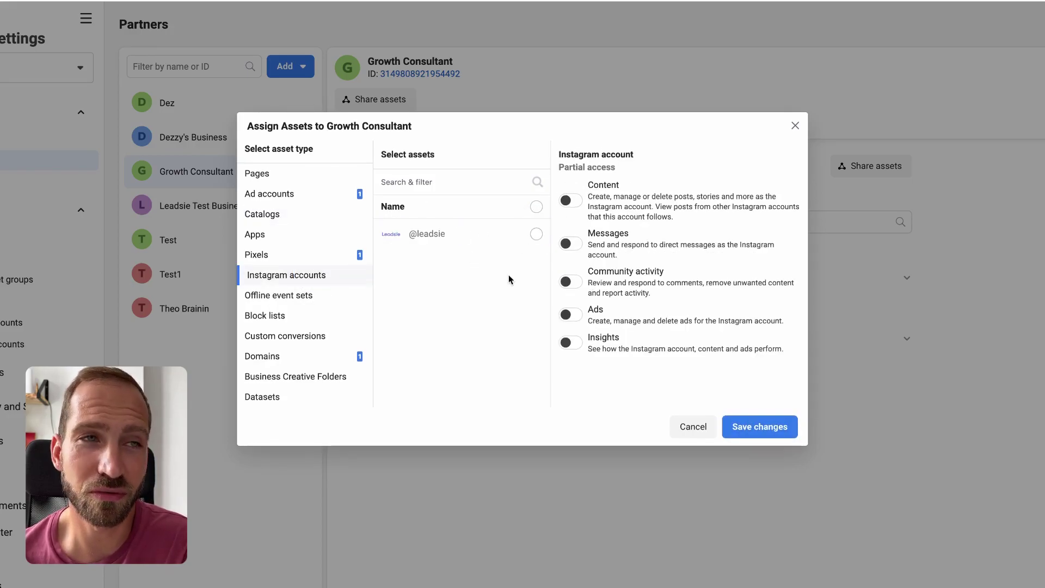
{"action": "left_click", "coordinate": [535, 234]}
{"action": "left_click", "coordinate": [576, 203]}
{"action": "left_click", "coordinate": [572, 244]}
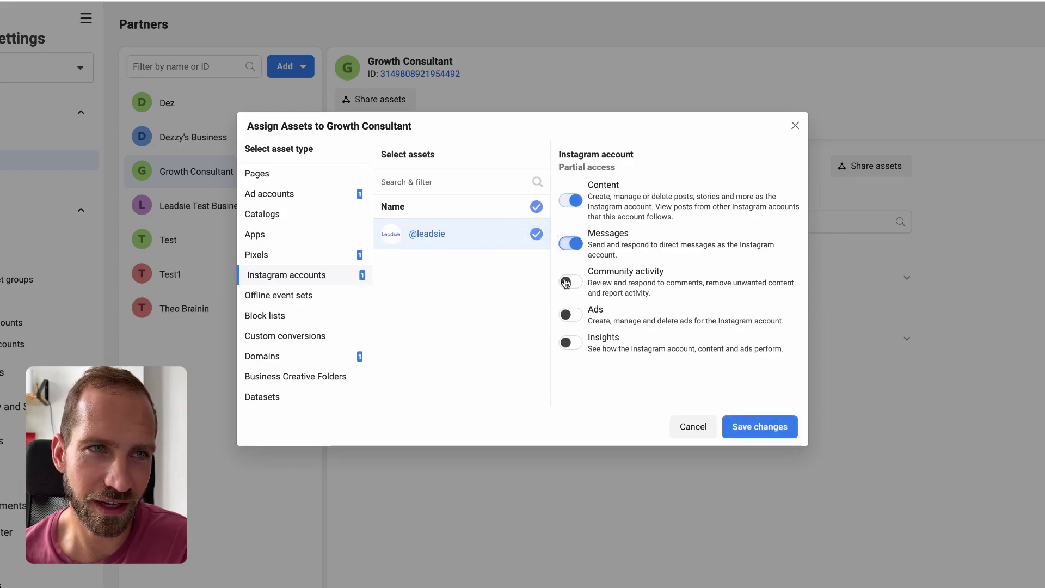
{"action": "left_click", "coordinate": [571, 281]}
{"action": "left_click", "coordinate": [572, 314]}
{"action": "left_click", "coordinate": [577, 341]}
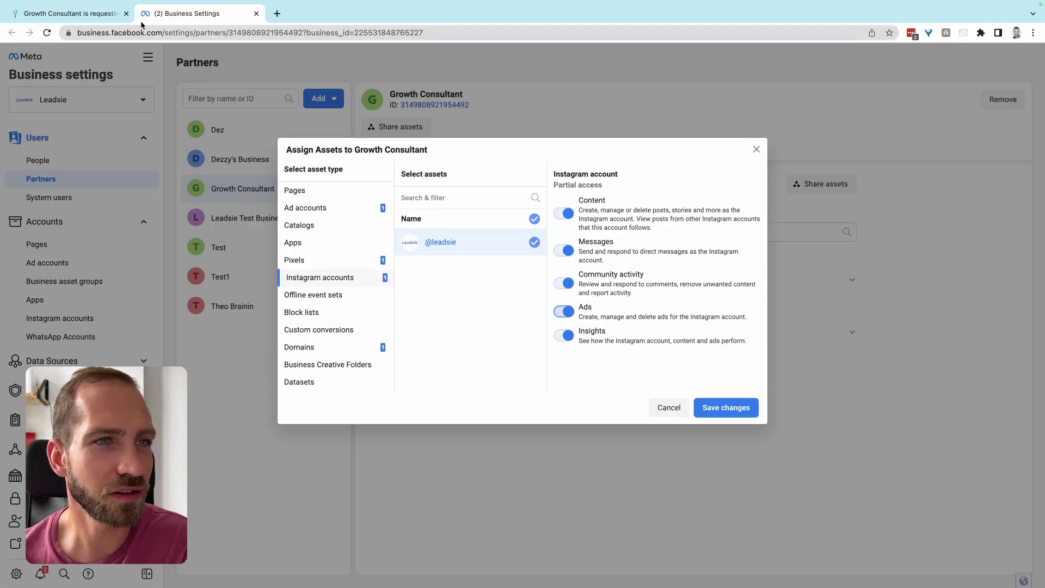
- Check the Leadsie instructions, then save the shared asset permissions
{"action": "left_click", "coordinate": [130, 20]}
{"action": "scroll", "coordinate": [563, 354], "scroll_direction": "down", "scroll_amount": 1}
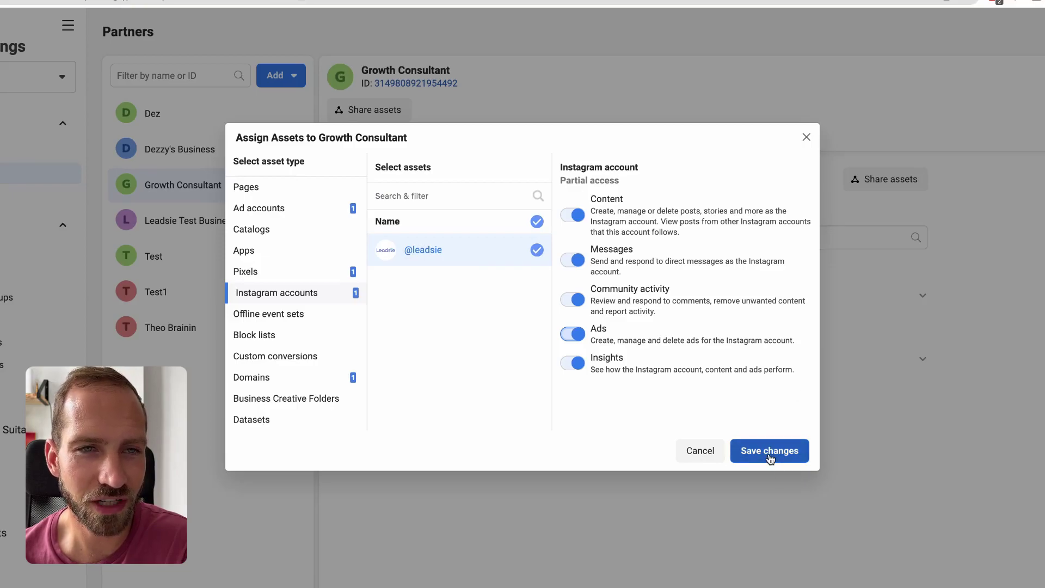
{"action": "left_click", "coordinate": [766, 456]}
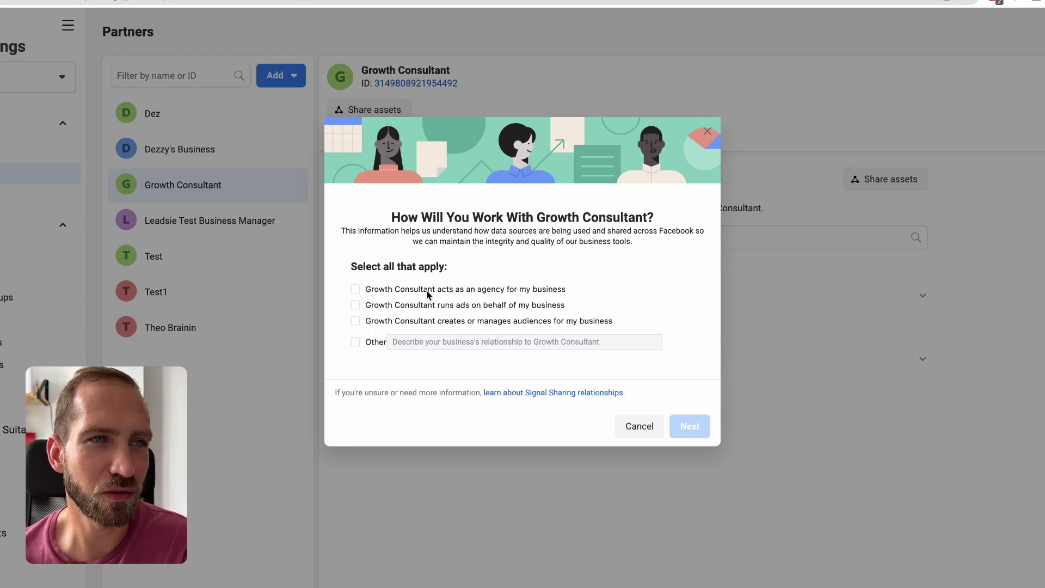
- Declare Growth Consultant an agency, accept the data-sharing terms, and confirm the assets were added
{"action": "left_click", "coordinate": [395, 291]}
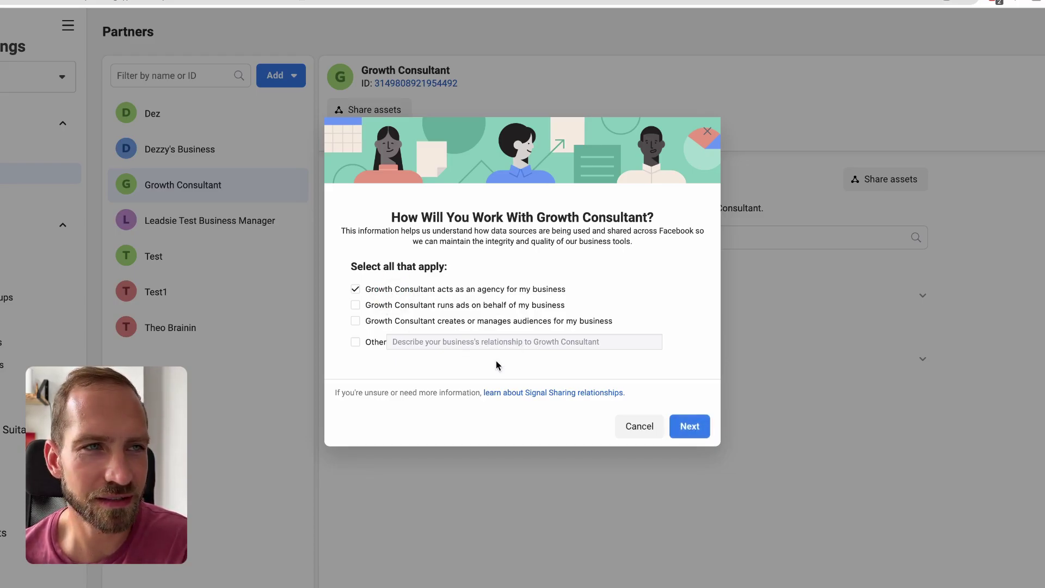
{"action": "left_click", "coordinate": [684, 430]}
{"action": "left_click", "coordinate": [687, 392]}
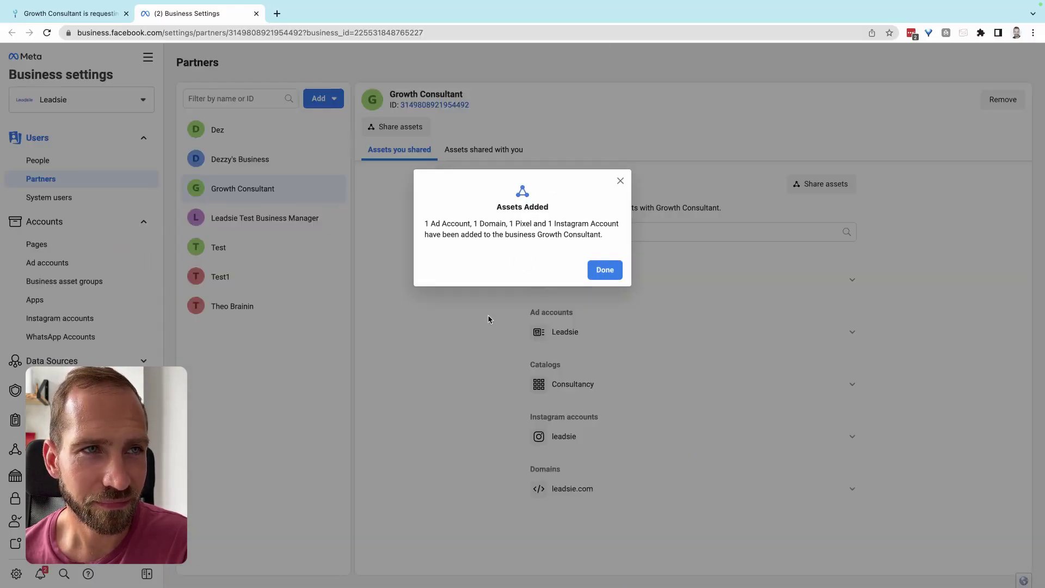
{"action": "left_click", "coordinate": [603, 272]}
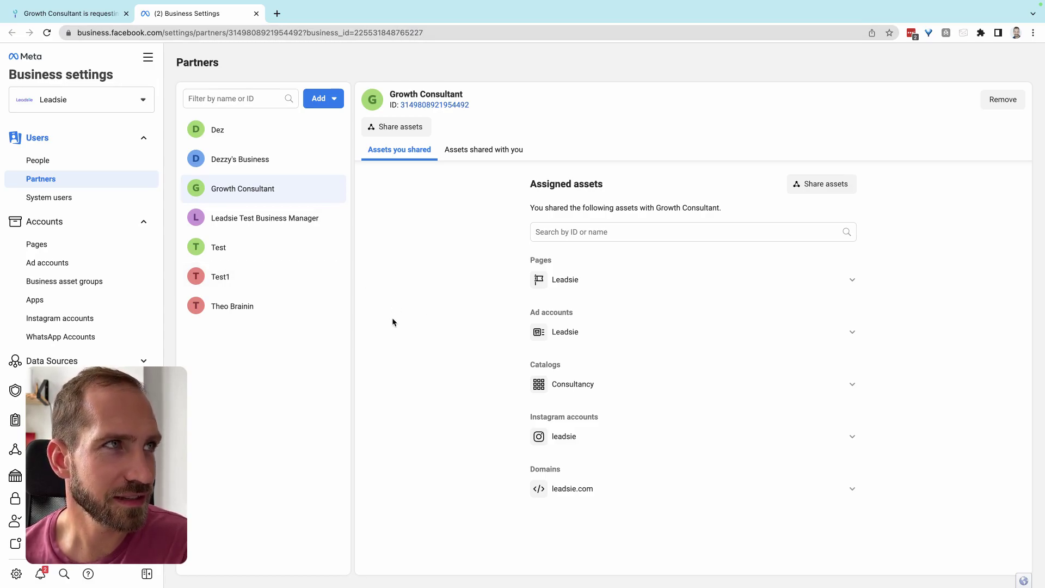
- Follow Leadsie's step-6 link to the Leads Access settings page and start customizing access
{"action": "left_click", "coordinate": [95, 16]}
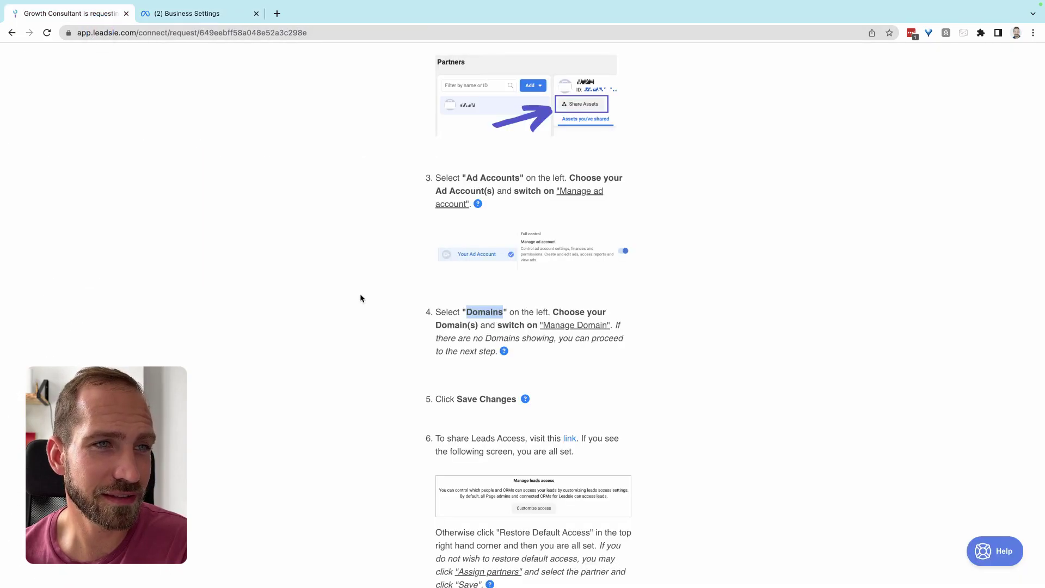
{"action": "scroll", "coordinate": [361, 298], "scroll_direction": "down", "scroll_amount": 4}
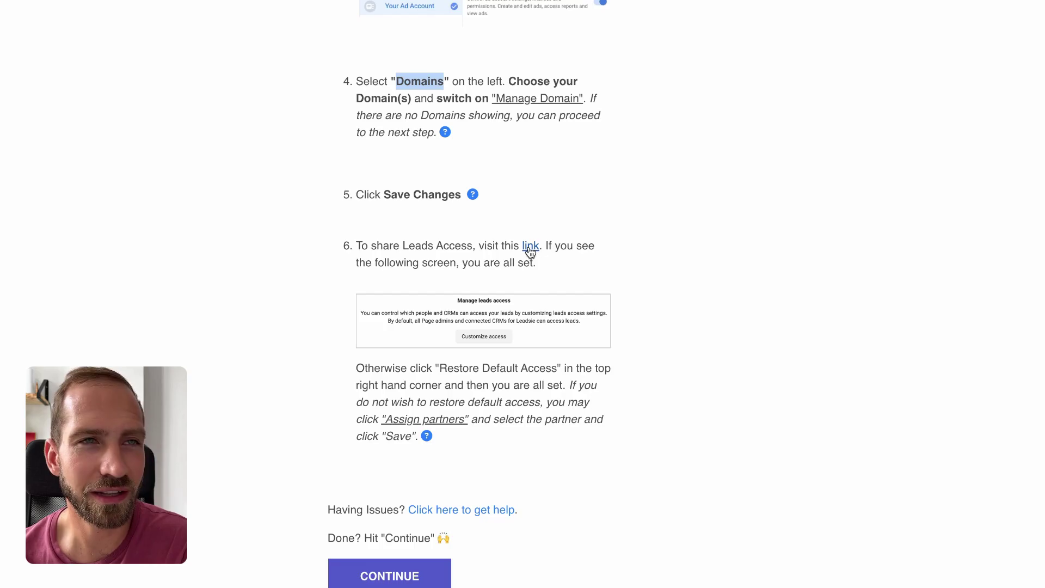
{"action": "left_click", "coordinate": [532, 252]}
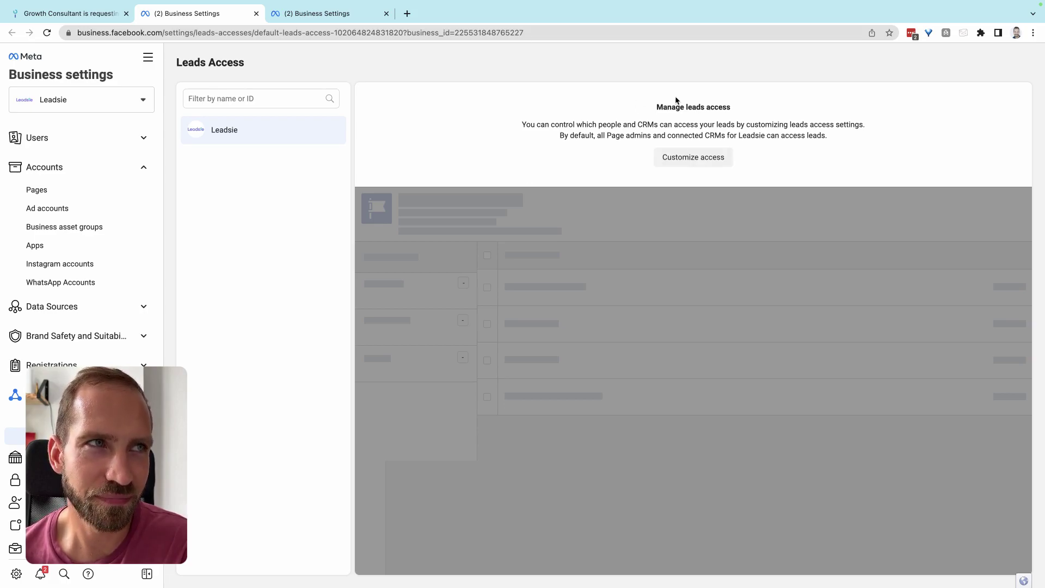
{"action": "left_click", "coordinate": [706, 161]}
- Assign Growth Consultant as a Leads Access partner for Leadsie, then restore default leads access
{"action": "left_click", "coordinate": [600, 261]}
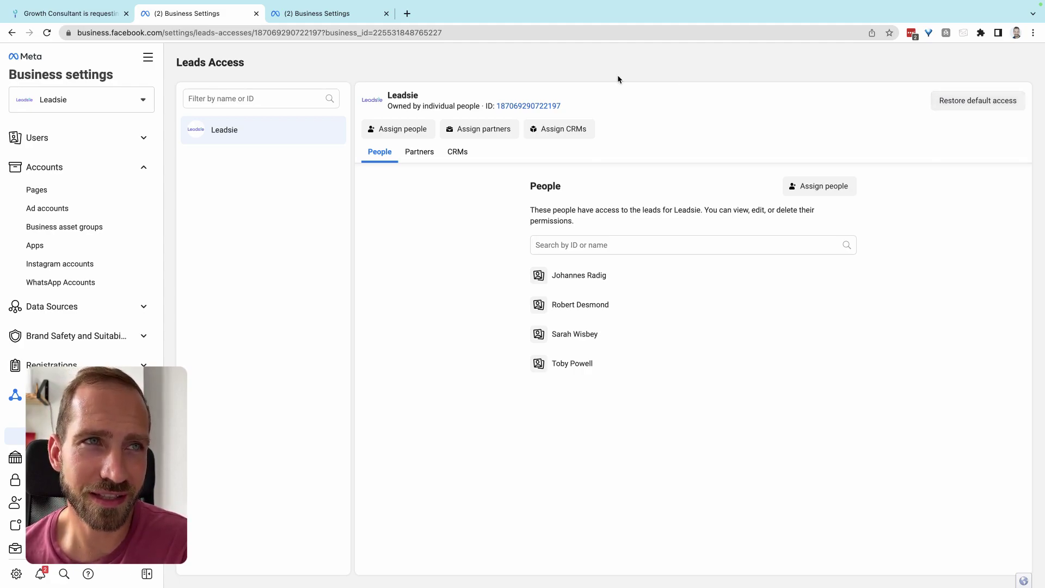
{"action": "left_click", "coordinate": [488, 134]}
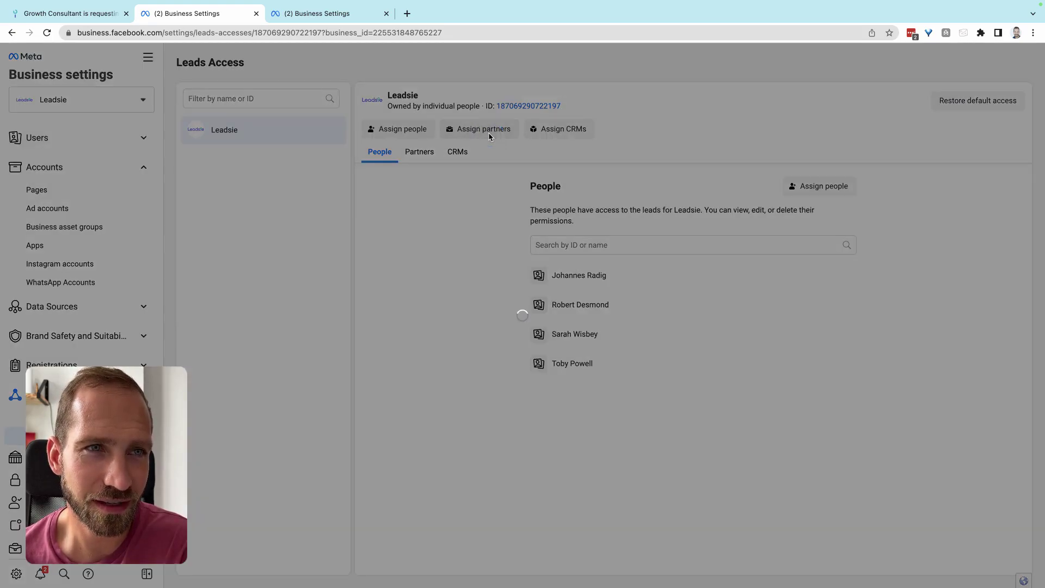
{"action": "left_click", "coordinate": [350, 214]}
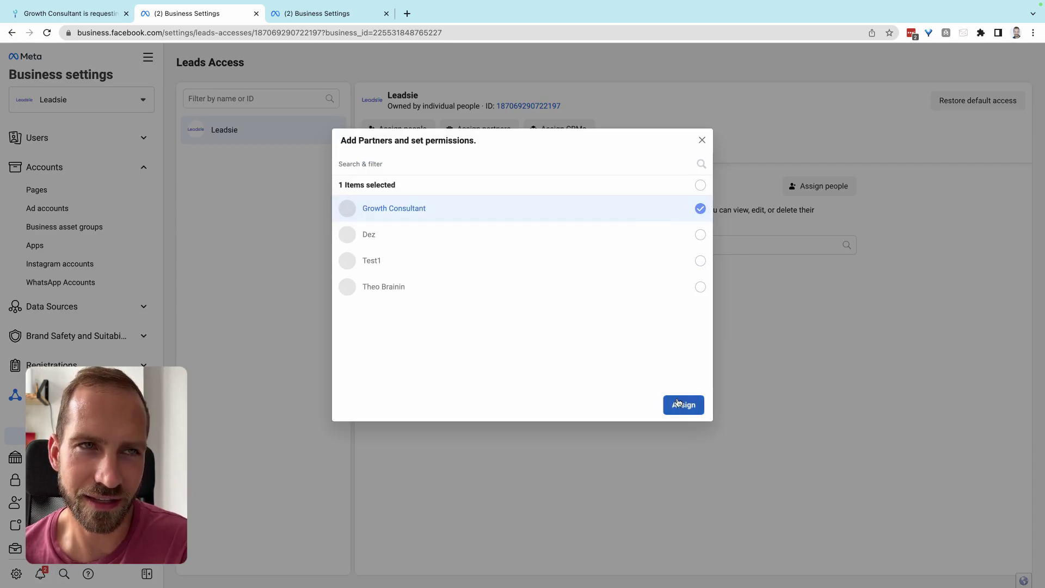
{"action": "left_click", "coordinate": [682, 405]}
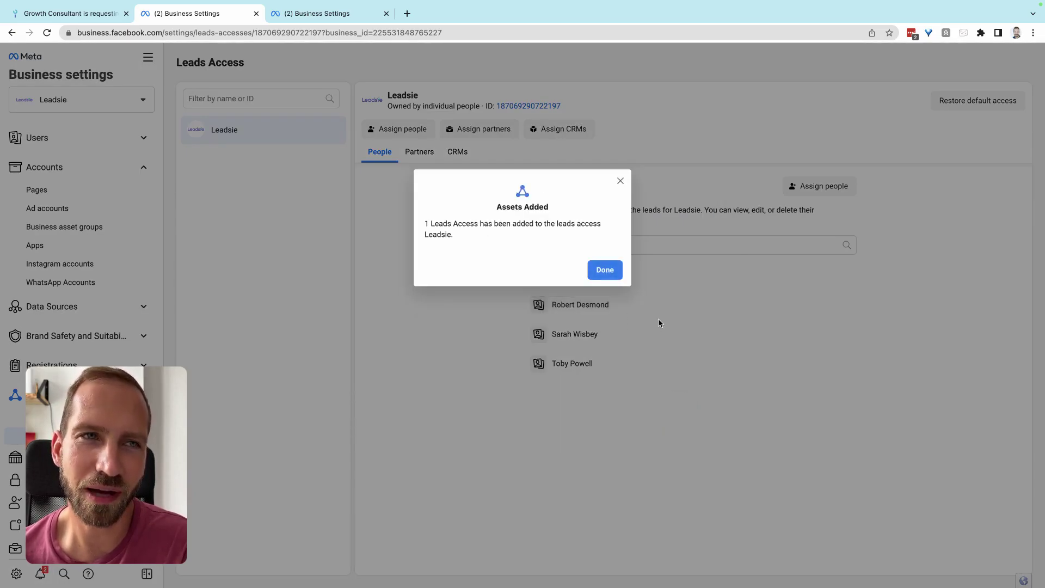
{"action": "left_click", "coordinate": [603, 268]}
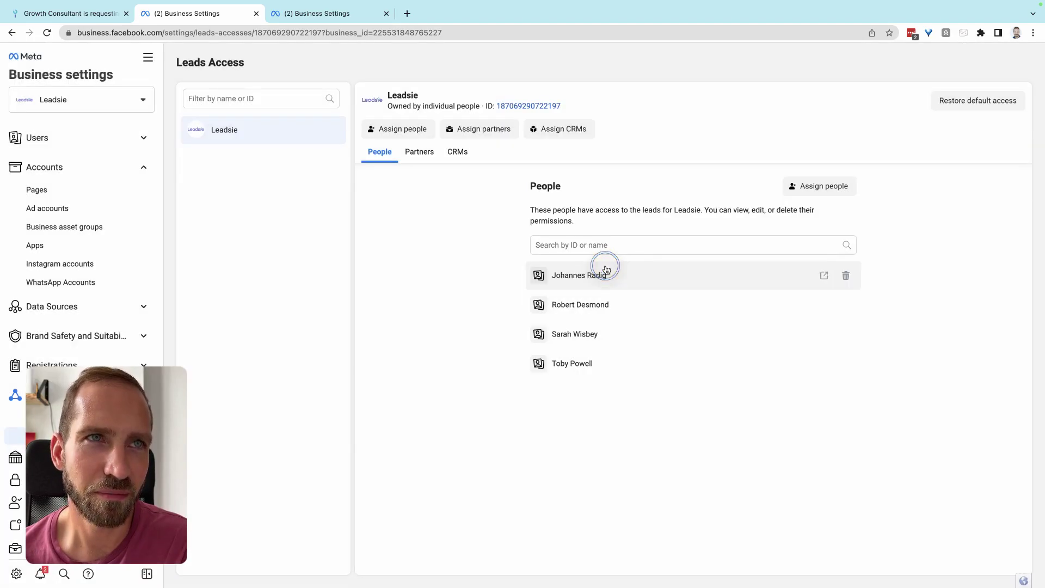
{"action": "left_click", "coordinate": [970, 102]}
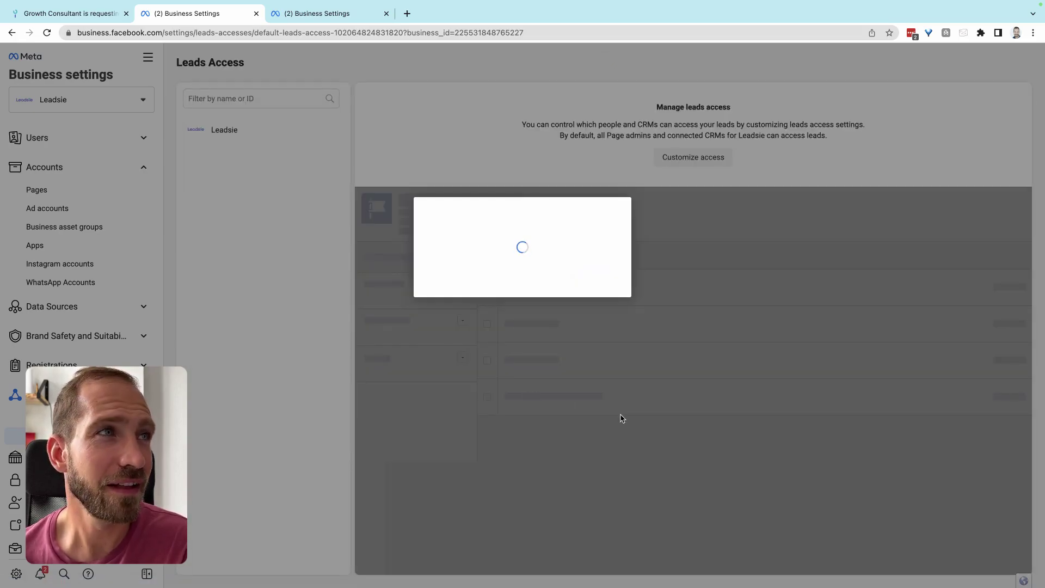
- Back in Leadsie, review the Growth Consultant connection confirmation and open then close the Help chat
{"action": "left_click", "coordinate": [98, 16]}
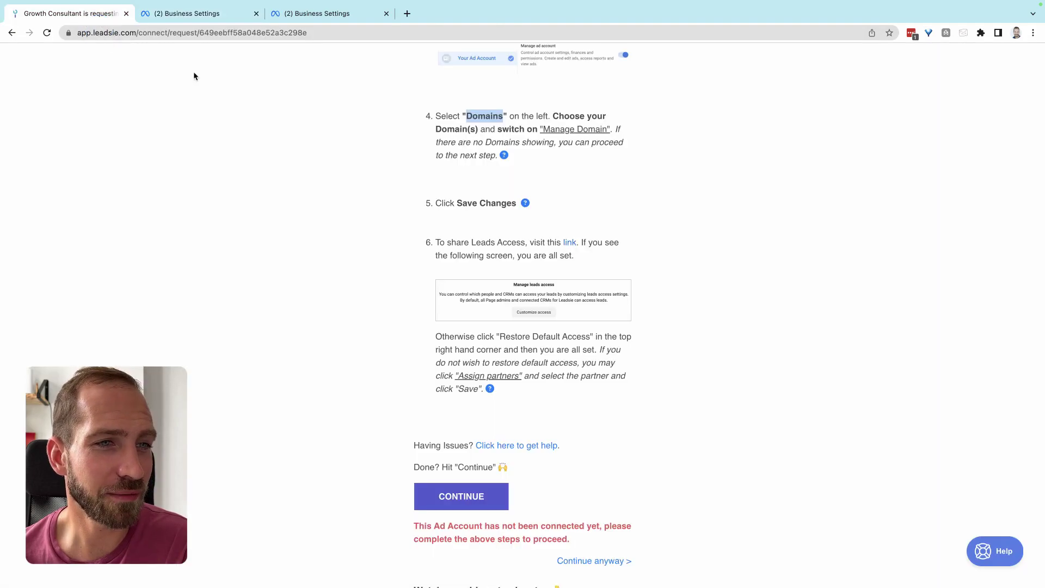
{"action": "scroll", "coordinate": [609, 401], "scroll_direction": "down", "scroll_amount": 1}
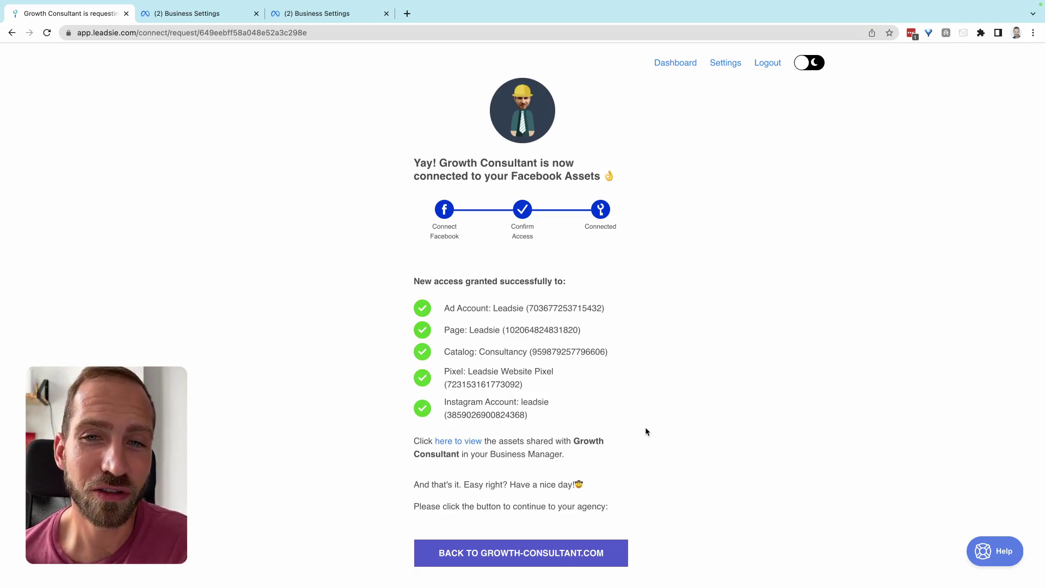
{"action": "left_click", "coordinate": [995, 551]}
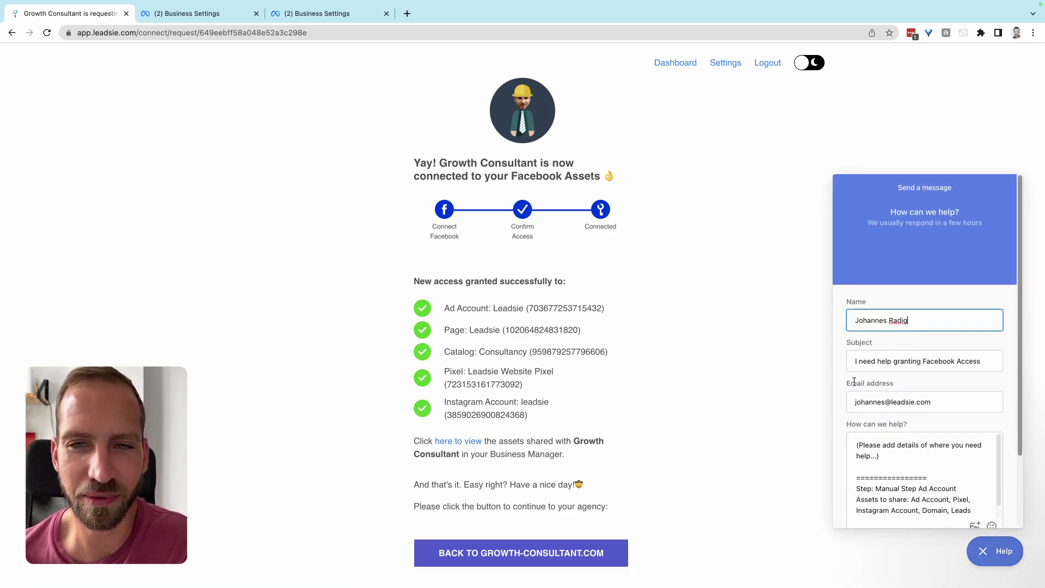
{"action": "left_click", "coordinate": [994, 551]}
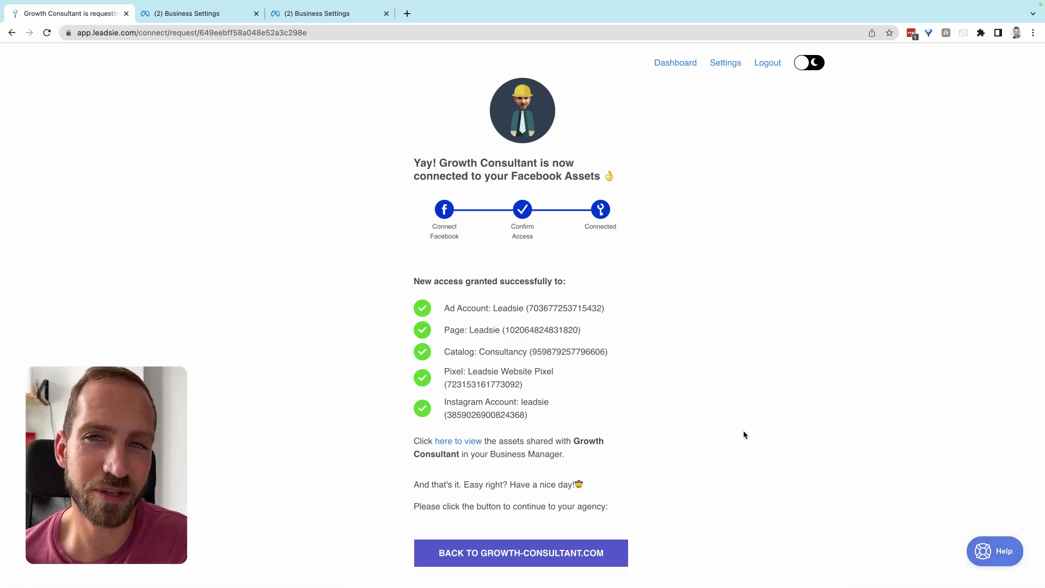